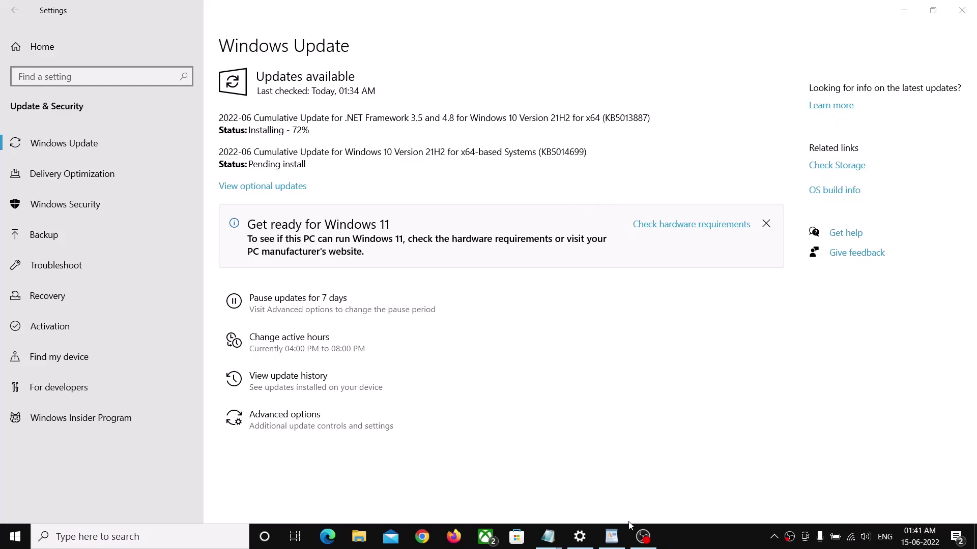
Glance at the WordPad notes, then go back to the Windows Settings home page.
{"action": "left_click", "coordinate": [612, 536]}
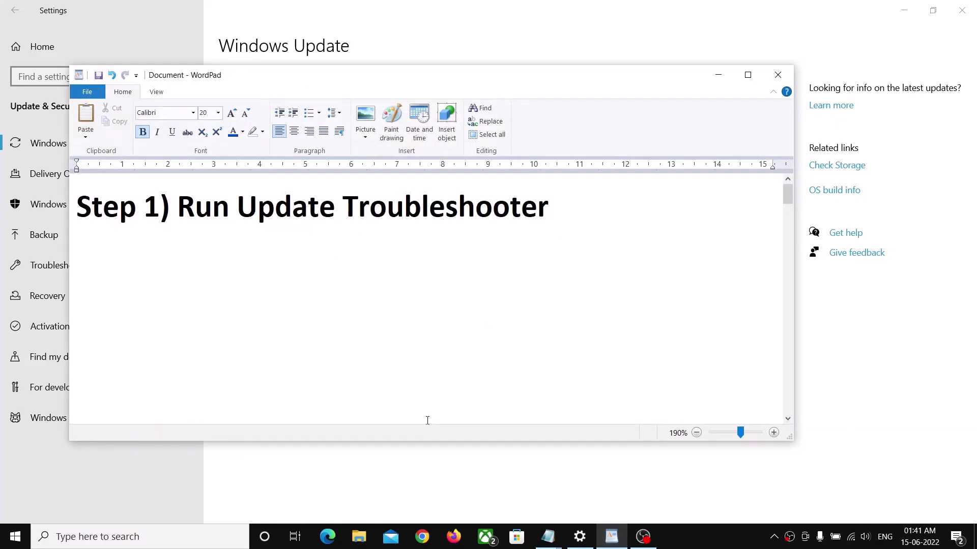
{"action": "left_click", "coordinate": [44, 50]}
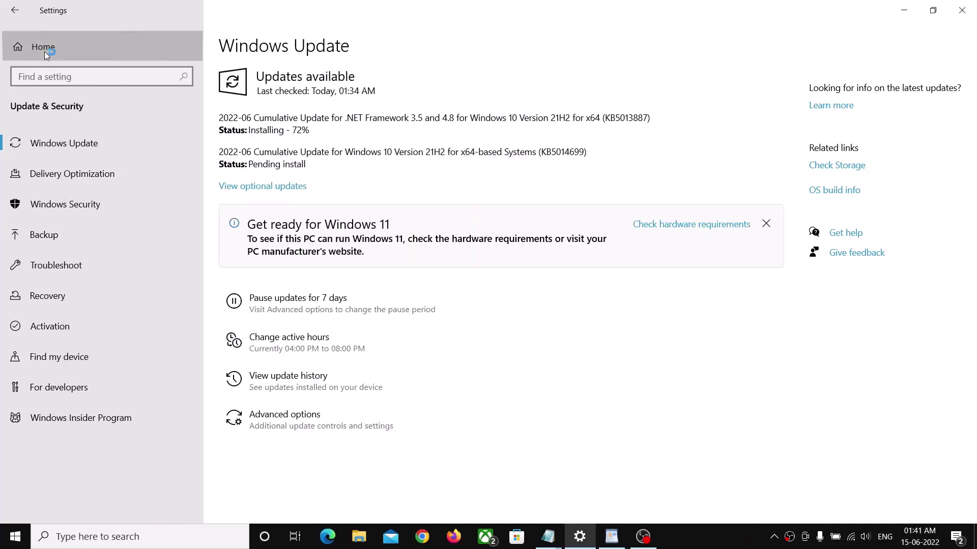
Run the Windows Update troubleshooter from Update & Security > Troubleshoot > Additional troubleshooters.
{"action": "left_click", "coordinate": [14, 535]}
{"action": "left_click", "coordinate": [17, 482]}
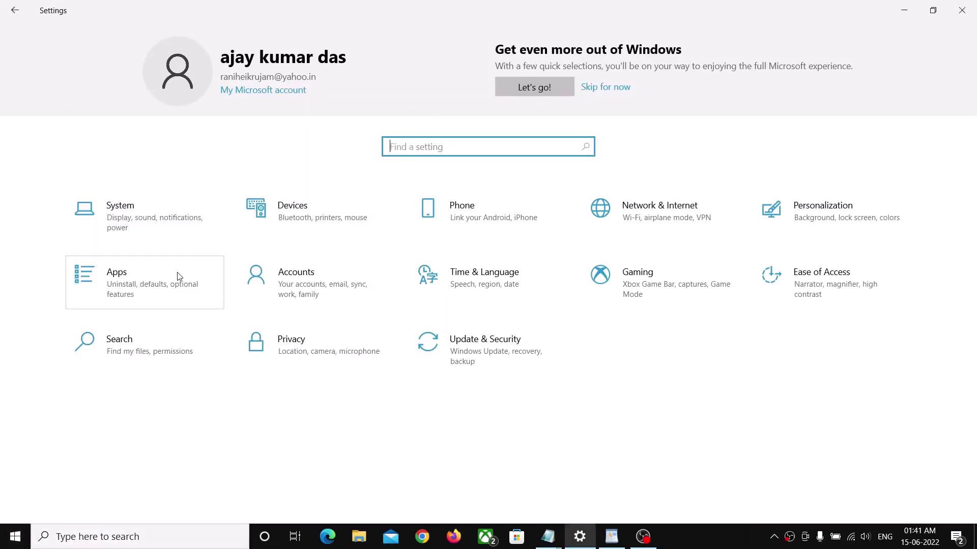
{"action": "left_click", "coordinate": [488, 356]}
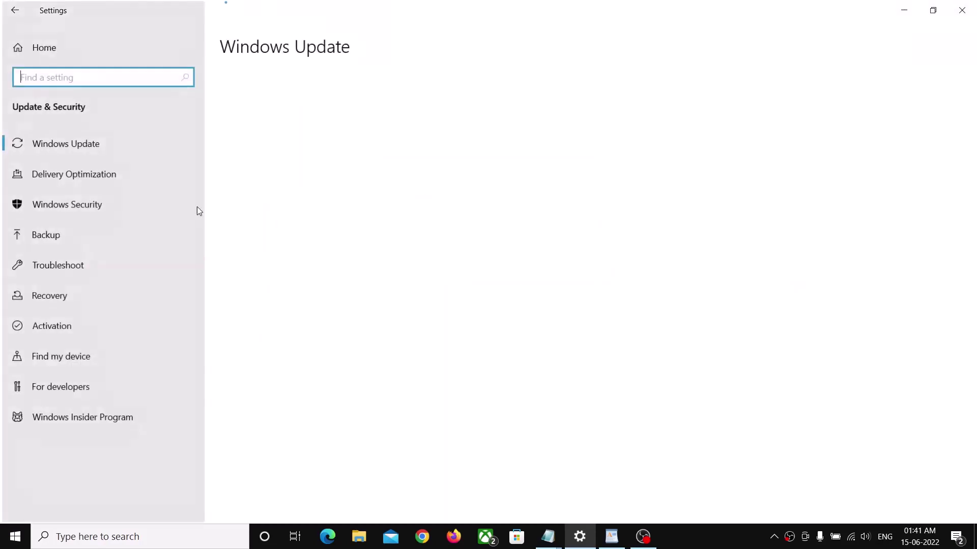
{"action": "left_click", "coordinate": [77, 264]}
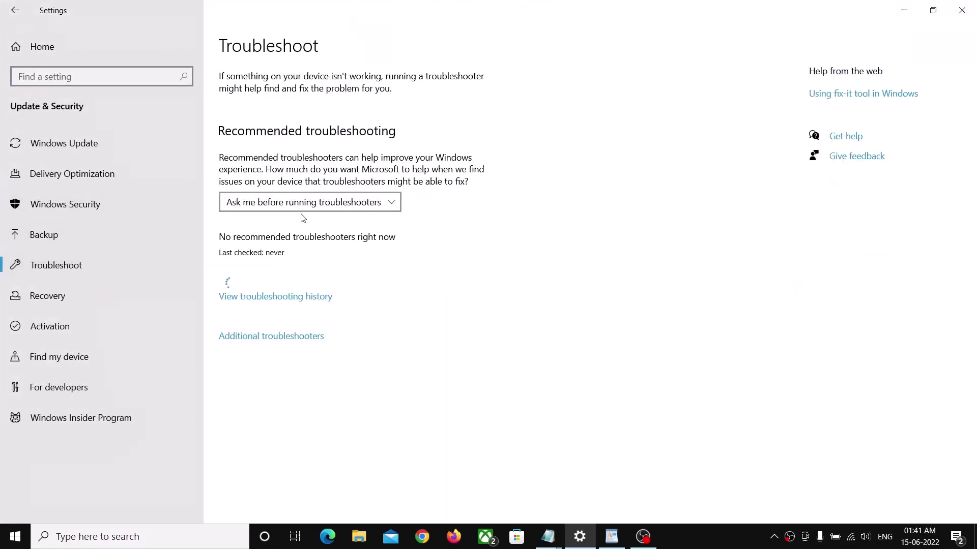
{"action": "left_click", "coordinate": [281, 339]}
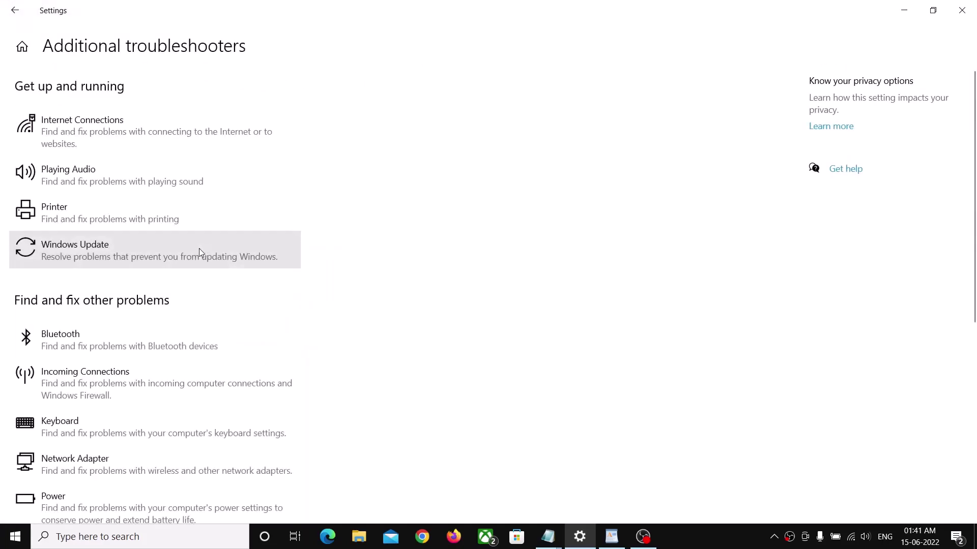
{"action": "left_click", "coordinate": [170, 250]}
{"action": "left_click", "coordinate": [255, 289]}
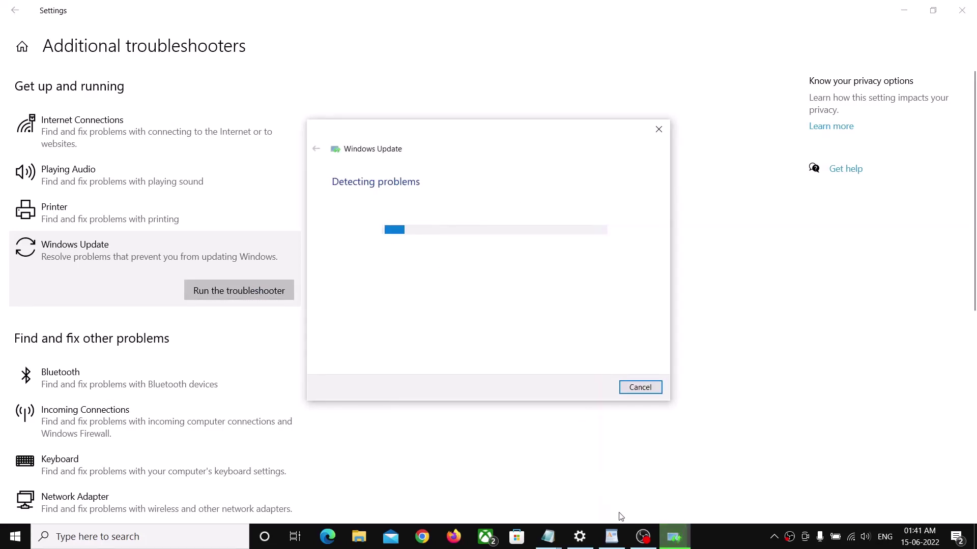
Copy the microsoft.com/en-us/software-download/windows10 link from Step 2 of the WordPad notes.
{"action": "left_click", "coordinate": [612, 538]}
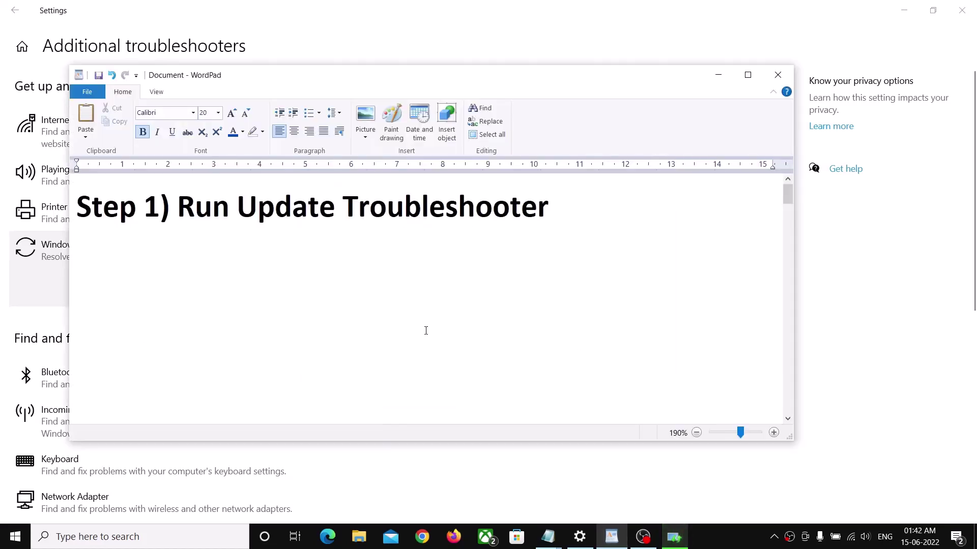
{"action": "scroll", "coordinate": [425, 330], "scroll_direction": "down", "scroll_amount": 15}
{"action": "scroll", "coordinate": [425, 331], "scroll_direction": "up", "scroll_amount": 12}
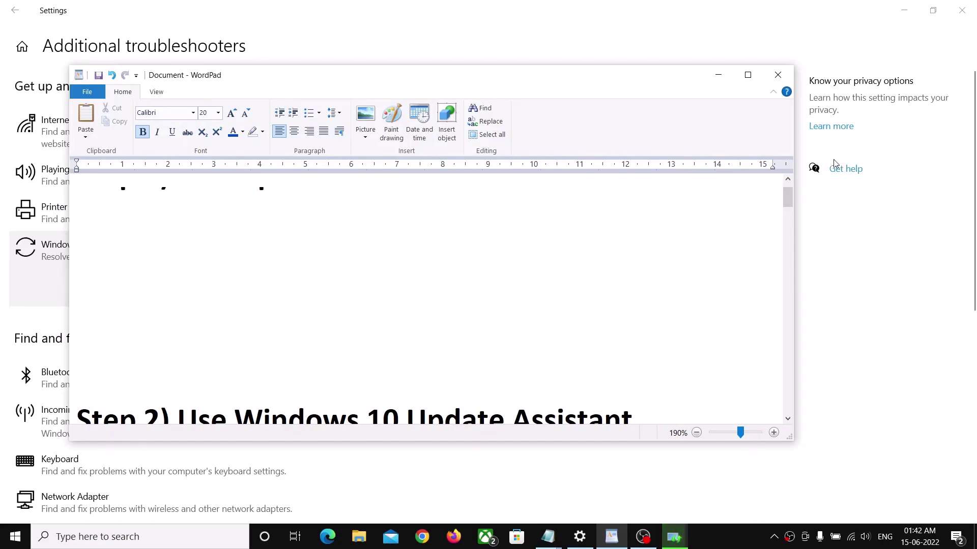
{"action": "left_click_drag", "start_coordinate": [788, 201], "coordinate": [789, 216]}
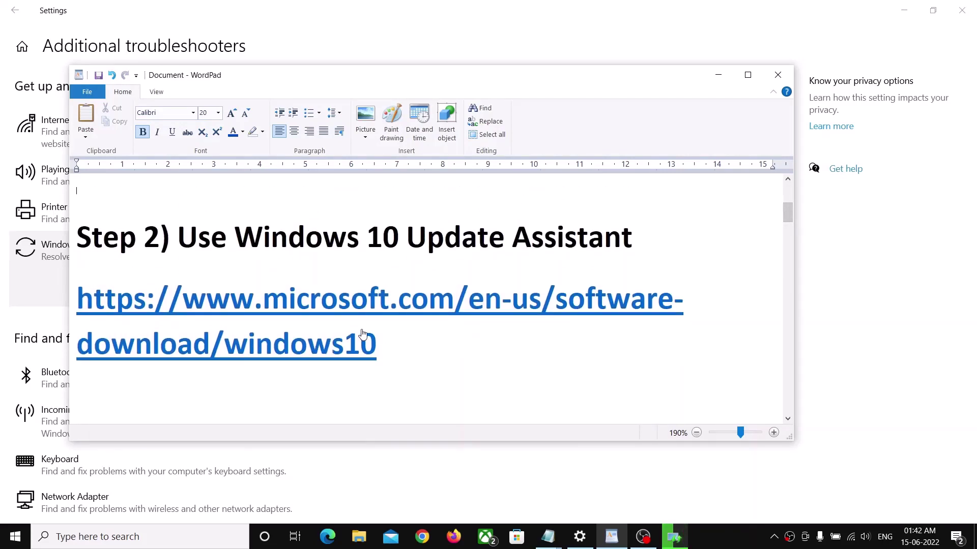
{"action": "left_click_drag", "start_coordinate": [390, 343], "coordinate": [168, 312]}
{"action": "key", "text": "ctrl+c"}
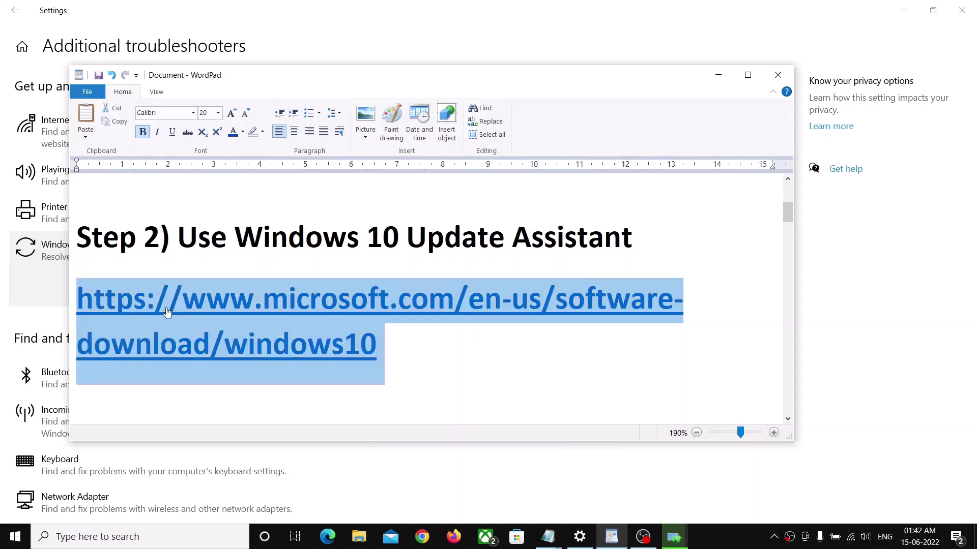
Load the copied Windows 10 download page in a maximized Chrome window.
{"action": "left_click", "coordinate": [426, 539]}
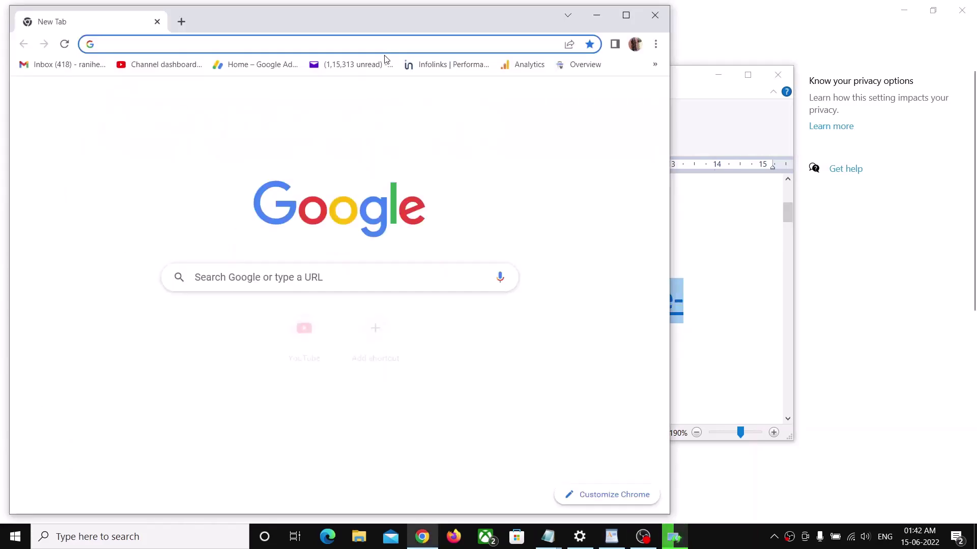
{"action": "key", "text": "ctrl+v"}
{"action": "key", "text": "Return"}
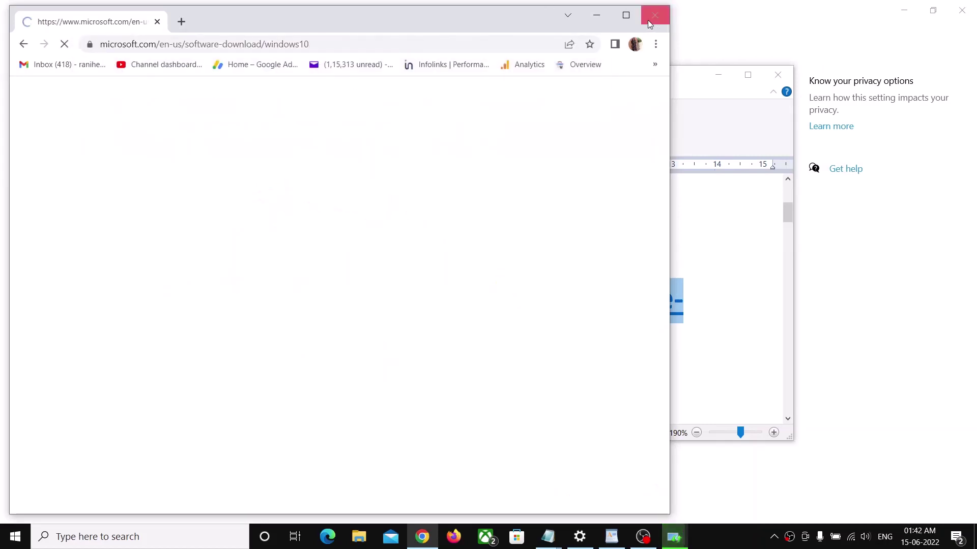
{"action": "left_click", "coordinate": [626, 16]}
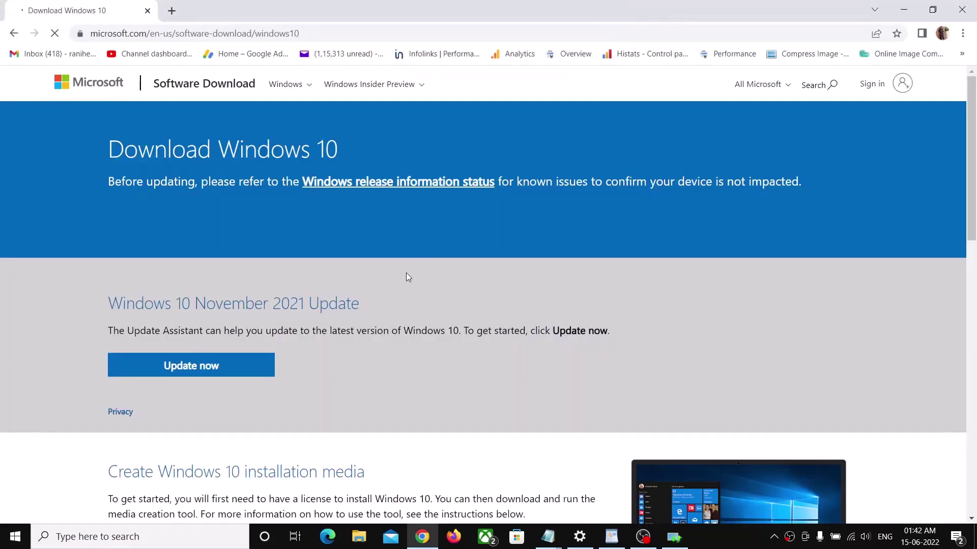
Download the Windows 10 Update Assistant installer with Update now.
{"action": "left_click", "coordinate": [213, 369]}
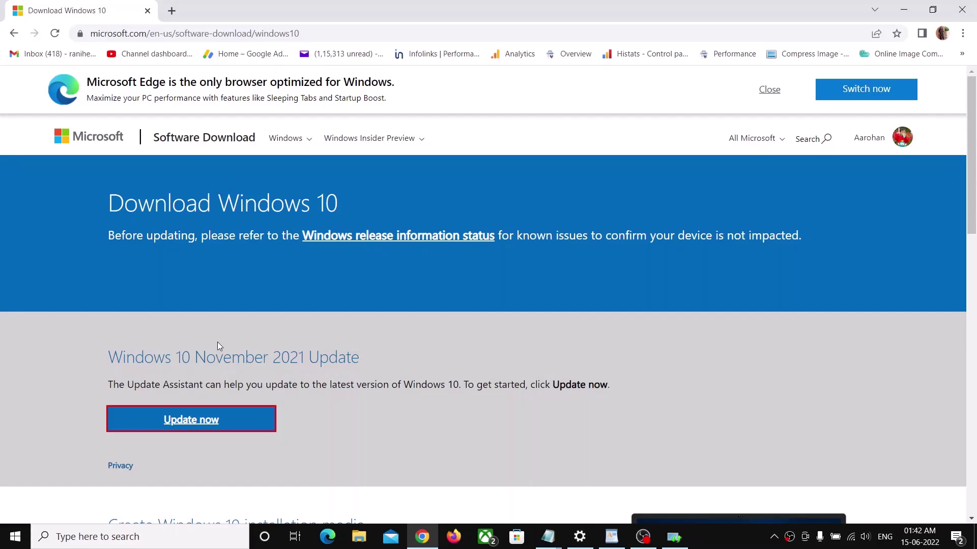
{"action": "scroll", "coordinate": [227, 387], "scroll_direction": "down", "scroll_amount": 1}
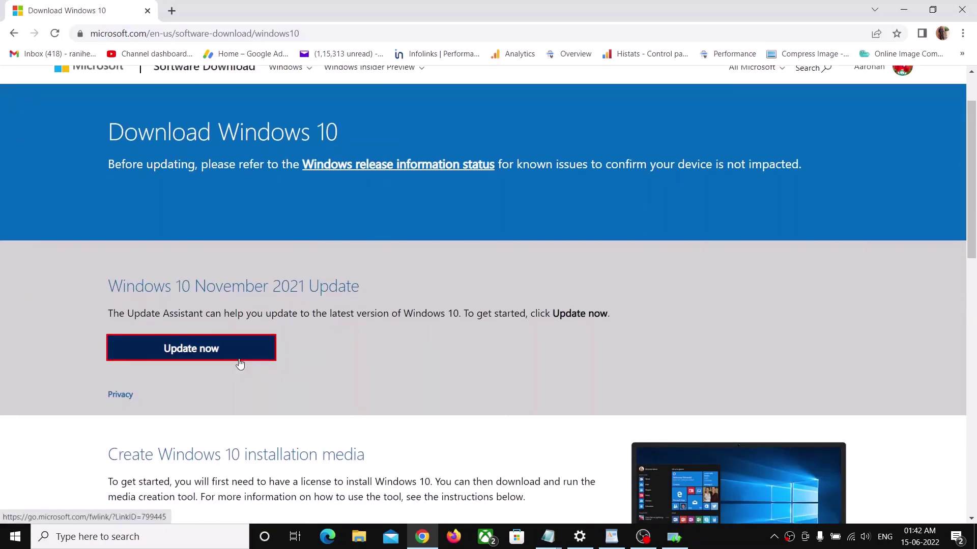
{"action": "left_click", "coordinate": [210, 350]}
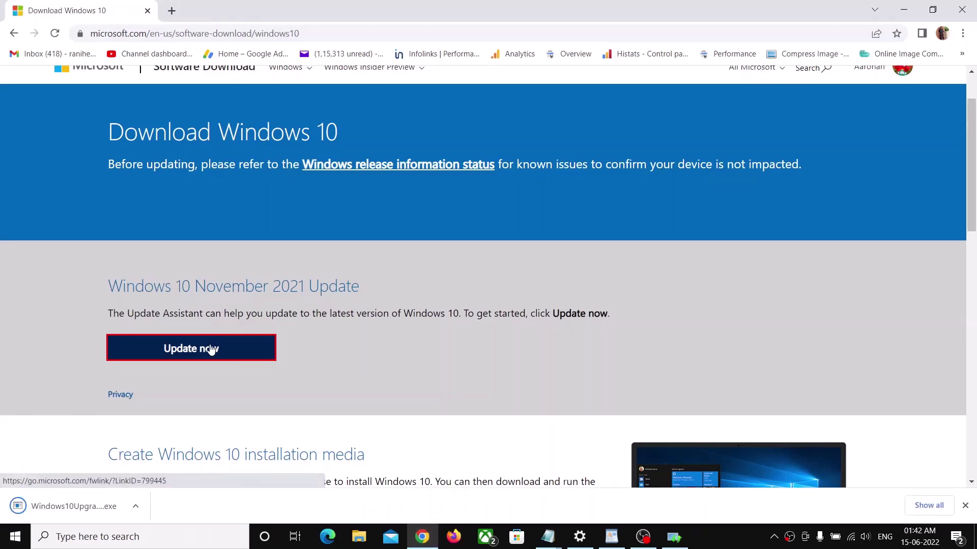
Run the downloaded Update Assistant, close its latest-version message, and return to the WordPad notes.
{"action": "left_click", "coordinate": [67, 512]}
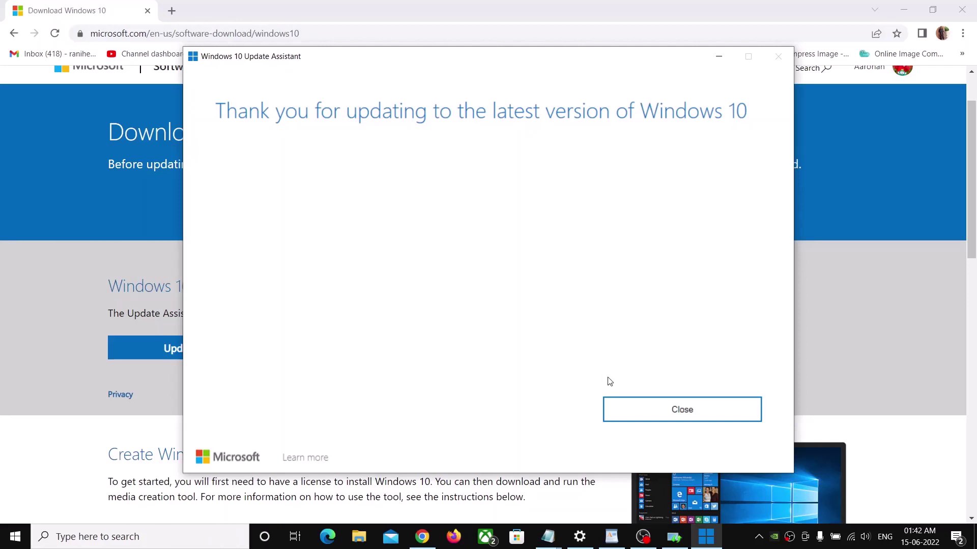
{"action": "left_click", "coordinate": [643, 412]}
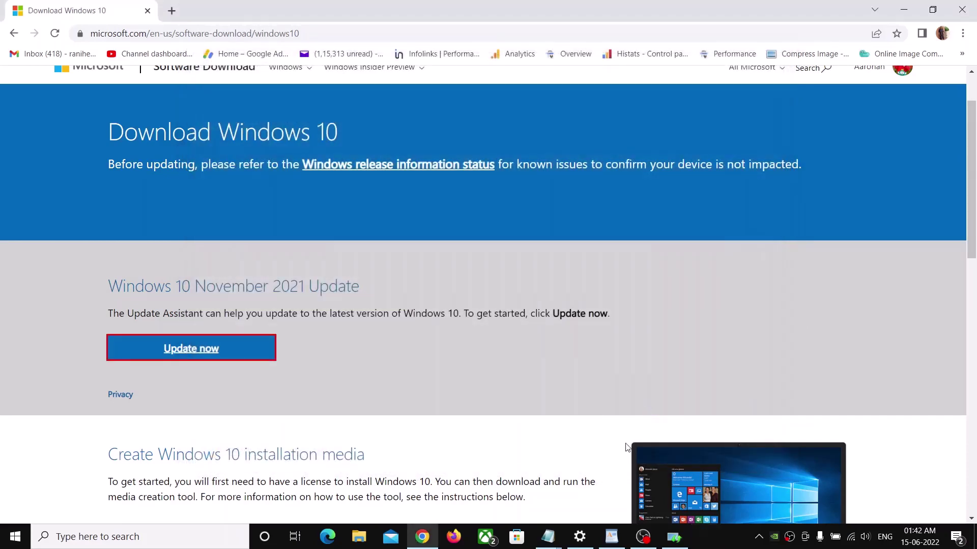
{"action": "left_click", "coordinate": [611, 537]}
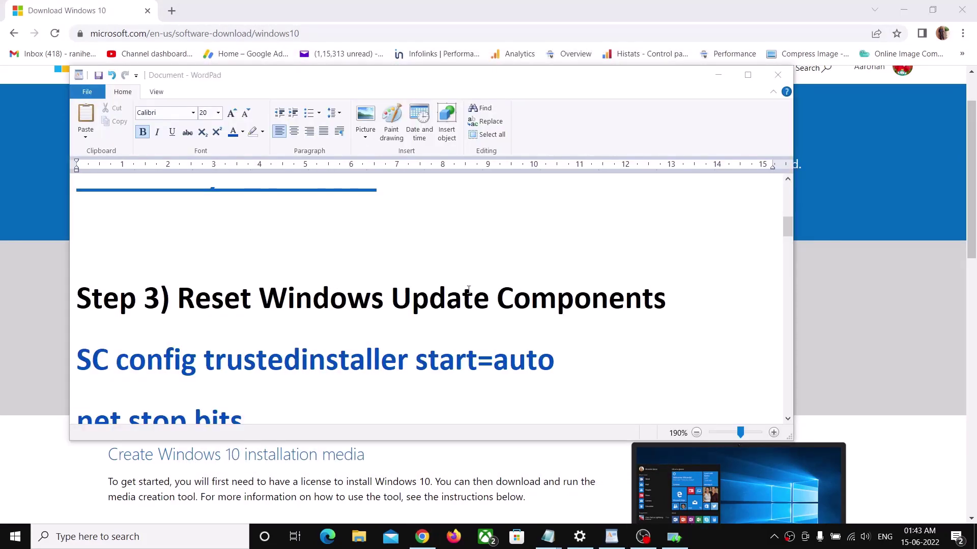
Copy the Step 3 commands from 'SC config trustedinstaller start=auto' through 'net start appidsvc'.
{"action": "left_click", "coordinate": [77, 358]}
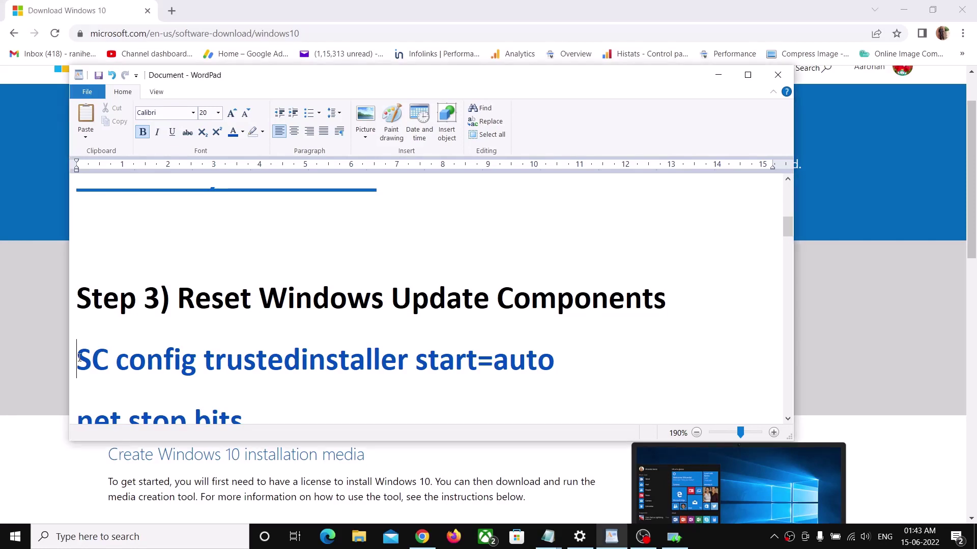
{"action": "key", "text": "shift+Down"}
{"action": "key", "text": "shift+Down"}
{"action": "key", "text": "shift+Down"}
{"action": "key", "text": "shift+Down"}
{"action": "key", "text": "shift+Down"}
{"action": "key", "text": "shift+Down"}
{"action": "key", "text": "shift+Down"}
{"action": "key", "text": "shift+Down"}
{"action": "key", "text": "shift+Down"}
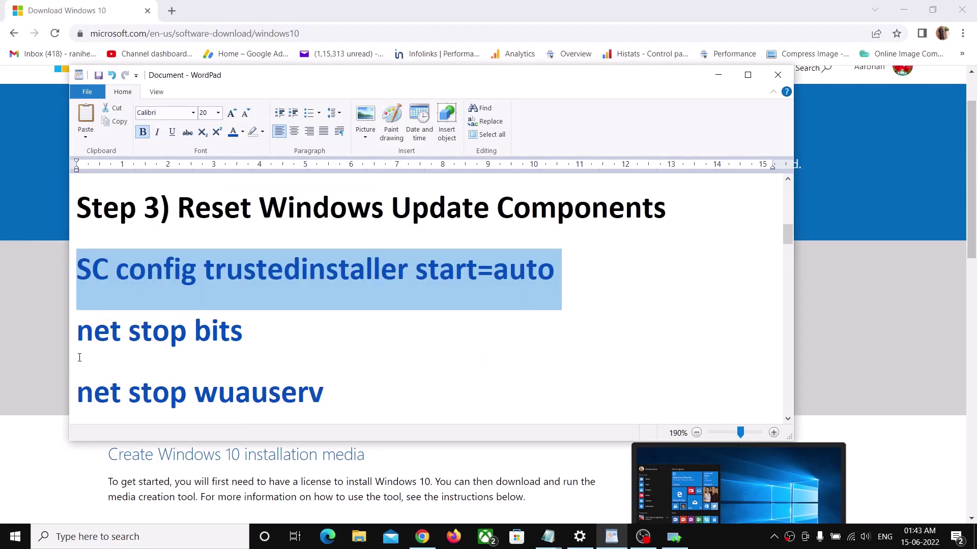
{"action": "key", "text": "shift+Down"}
{"action": "key", "text": "shift+Down"}
{"action": "key", "text": "shift+Down"}
{"action": "key", "text": "shift+Down"}
{"action": "key", "text": "shift+Down"}
{"action": "key", "text": "shift+Down"}
{"action": "key", "text": "shift+Down"}
{"action": "key", "text": "shift+Down"}
{"action": "key", "text": "shift+Down"}
{"action": "key", "text": "shift+Down"}
{"action": "key", "text": "shift+Down"}
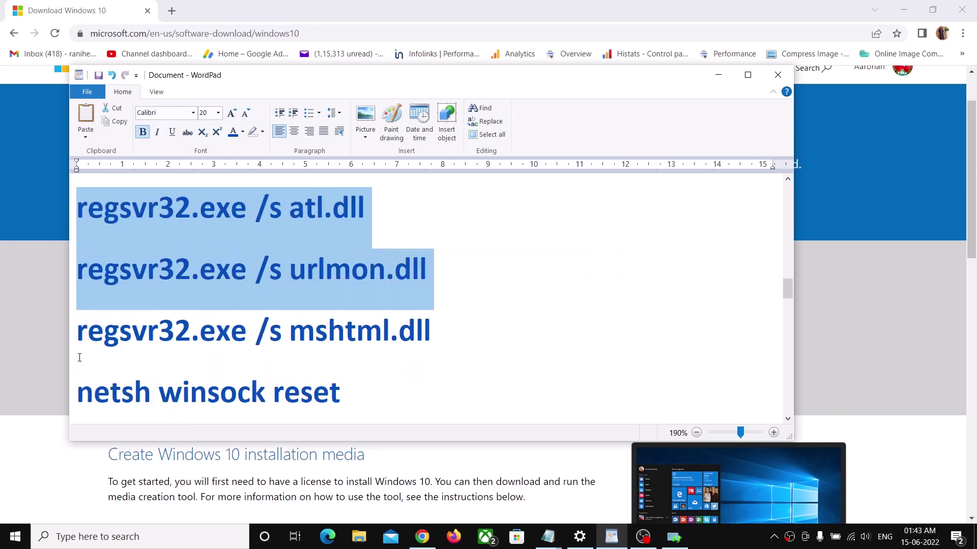
{"action": "key", "text": "shift+Down"}
{"action": "key", "text": "shift+Down"}
{"action": "key", "text": "shift+Down"}
{"action": "key", "text": "shift+Down"}
{"action": "key", "text": "shift+Down"}
{"action": "key", "text": "shift+Down"}
{"action": "key", "text": "shift+Down"}
{"action": "key", "text": "shift+Down"}
{"action": "key", "text": "shift+Down"}
{"action": "key", "text": "shift+Down"}
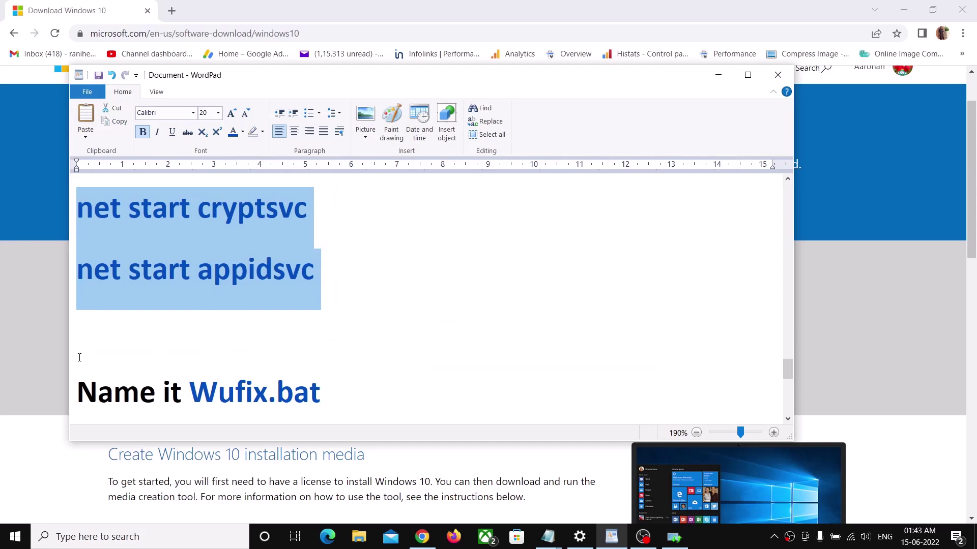
{"action": "right_click", "coordinate": [113, 235]}
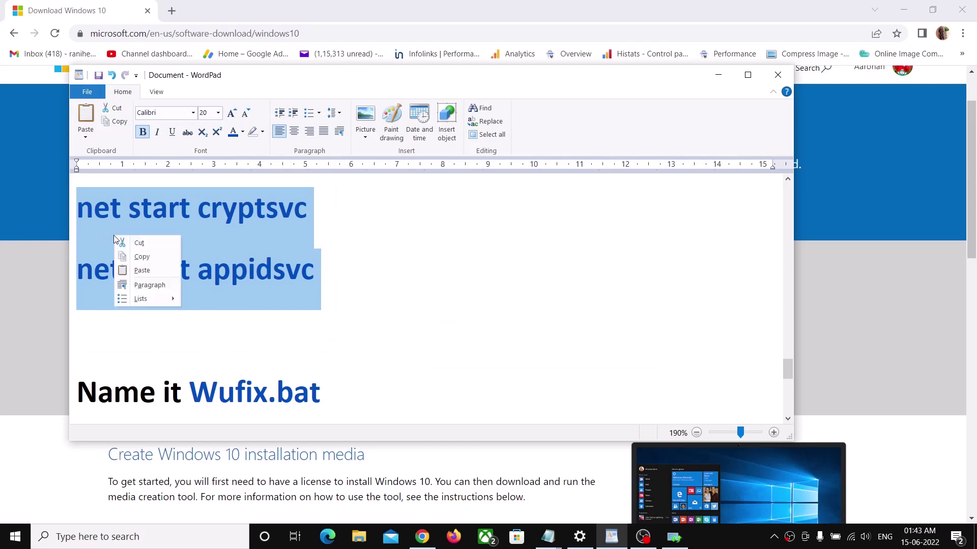
{"action": "left_click", "coordinate": [142, 257]}
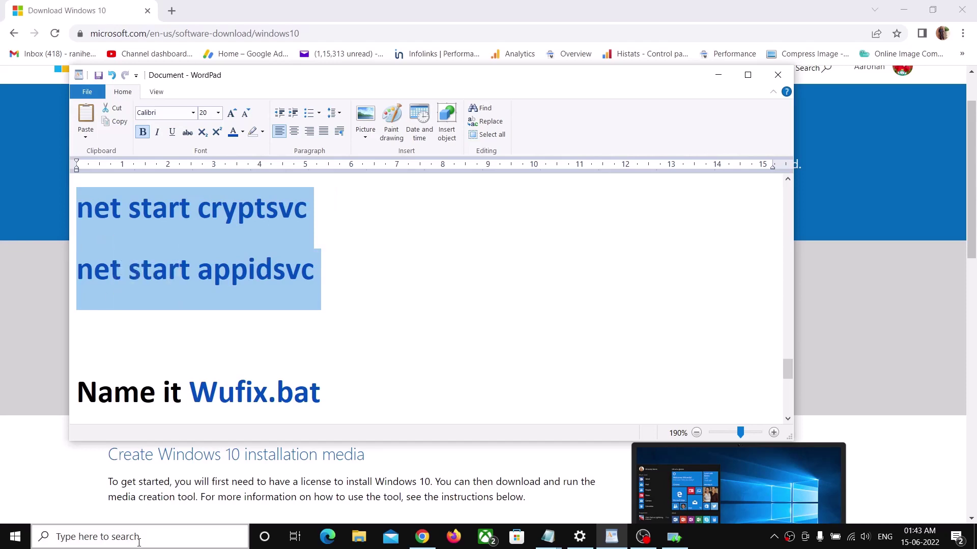
Paste the copied repair commands into a new Notepad document and begin Save As.
{"action": "left_click", "coordinate": [136, 540]}
{"action": "type", "text": "note"}
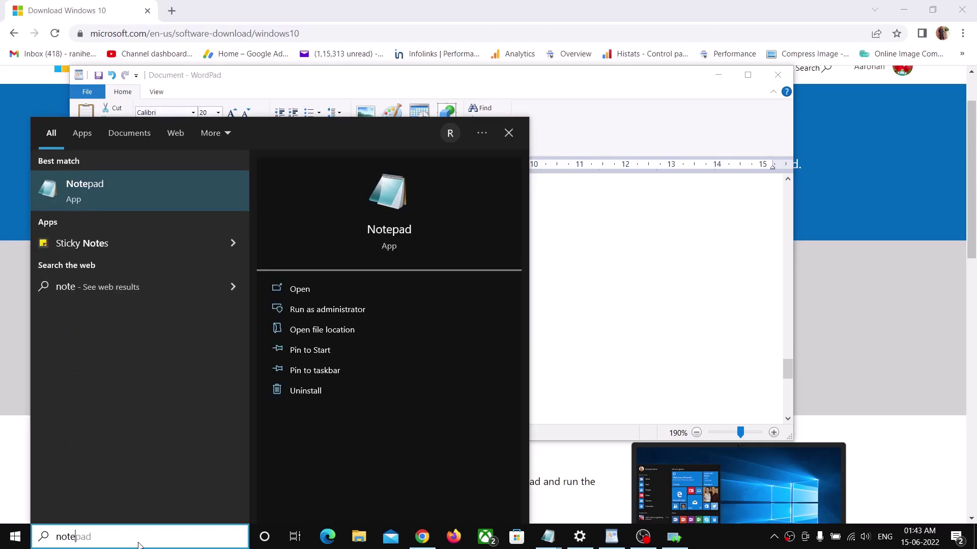
{"action": "key", "text": "Return"}
{"action": "right_click", "coordinate": [368, 144]}
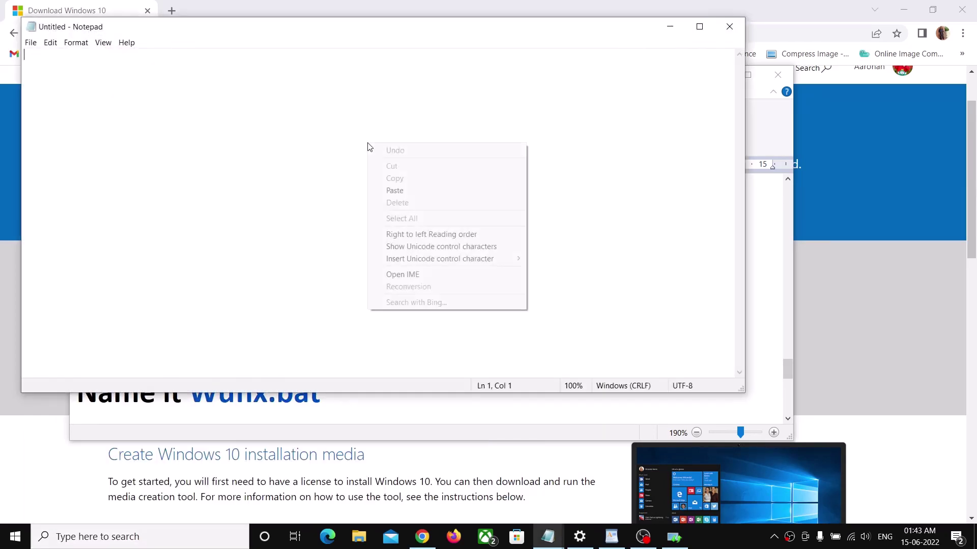
{"action": "left_click", "coordinate": [395, 190]}
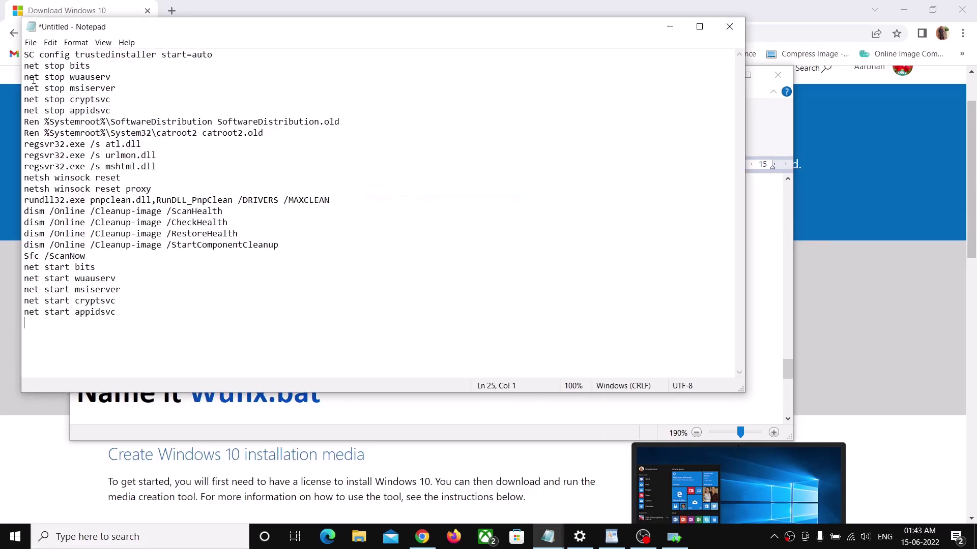
{"action": "left_click", "coordinate": [30, 43]}
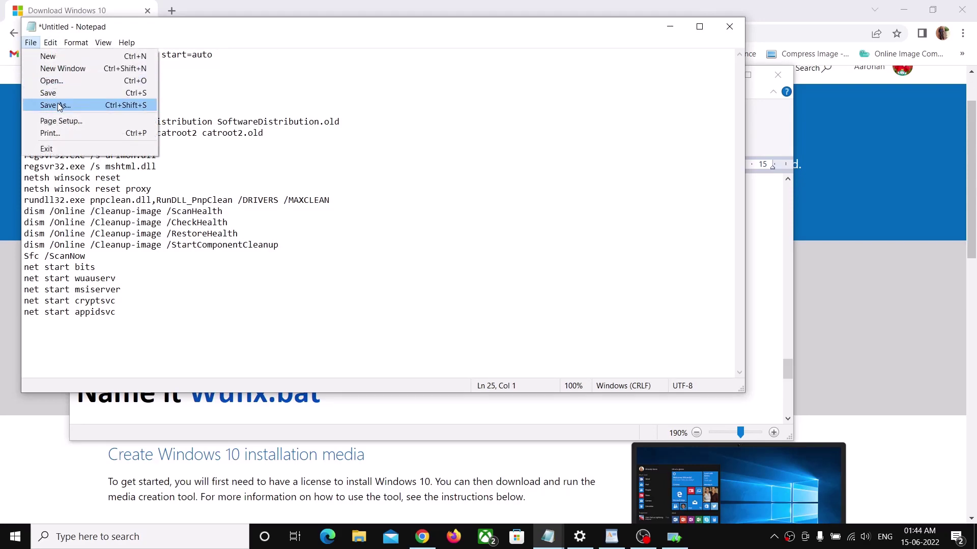
{"action": "left_click", "coordinate": [56, 106]}
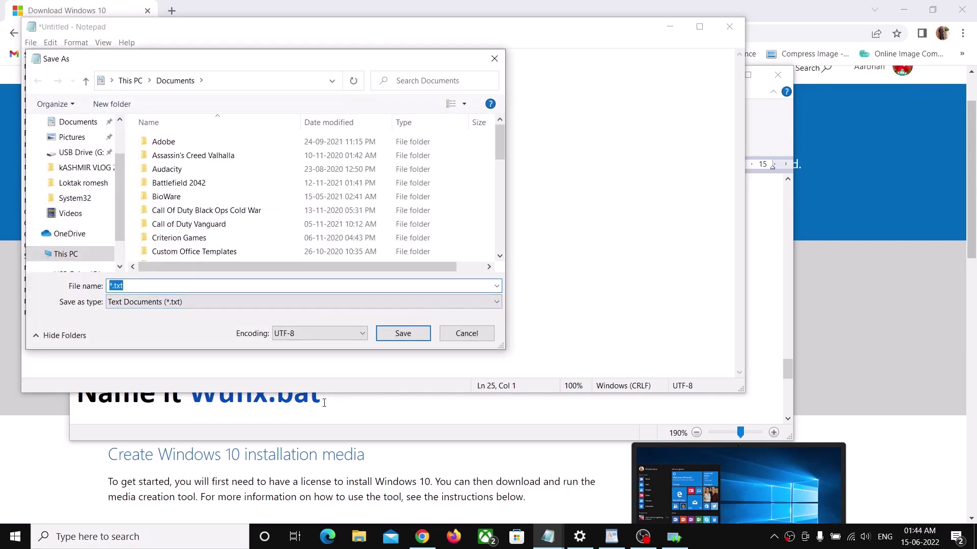
Copy the name Wufix.bat from the WordPad notes into the save dialog's file name.
{"action": "key", "text": "alt+Tab"}
{"action": "left_click", "coordinate": [323, 393]}
{"action": "scroll", "coordinate": [323, 393], "scroll_direction": "down", "scroll_amount": 1}
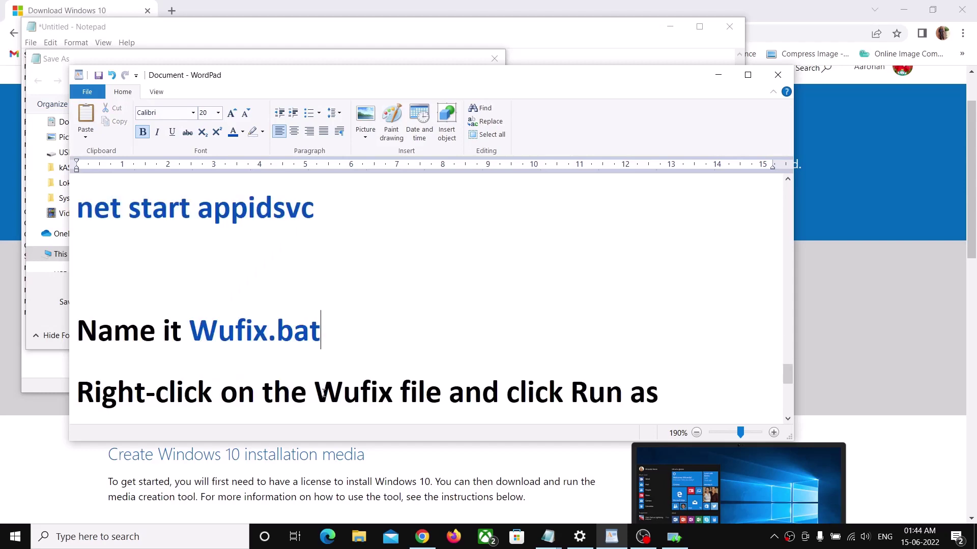
{"action": "left_click", "coordinate": [296, 378], "text": "shift"}
{"action": "left_click", "coordinate": [321, 328]}
{"action": "left_click_drag", "start_coordinate": [322, 328], "coordinate": [246, 328]}
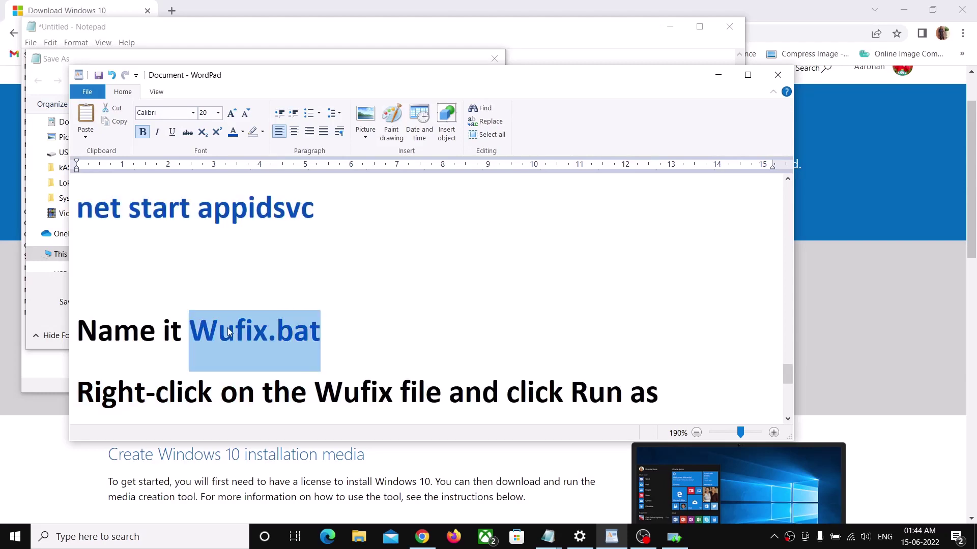
{"action": "key", "text": "ctrl+c"}
{"action": "key", "text": "alt+Tab"}
{"action": "key", "text": "ctrl+v"}
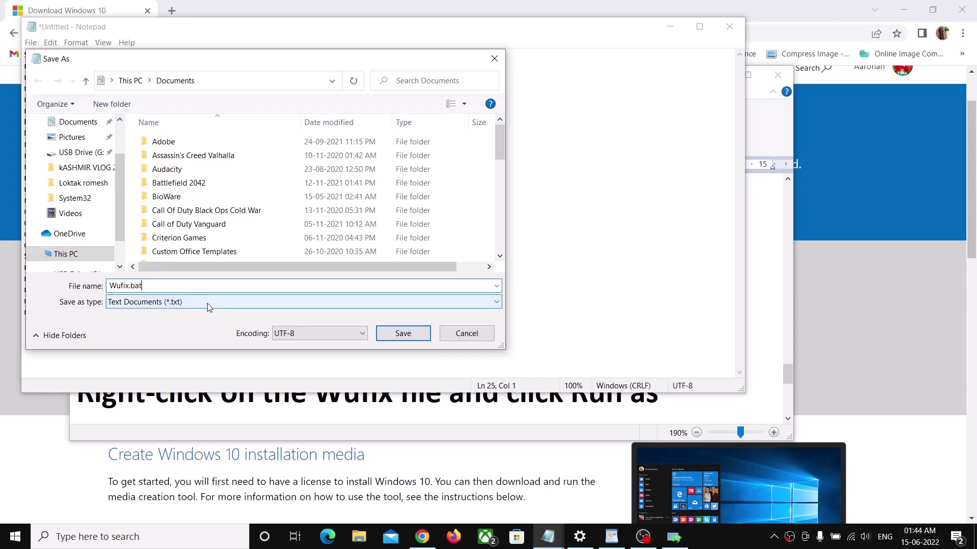
Save it to the Desktop as All Files, replacing the existing Wufix.bat.
{"action": "scroll", "coordinate": [84, 183], "scroll_direction": "up", "scroll_amount": 2}
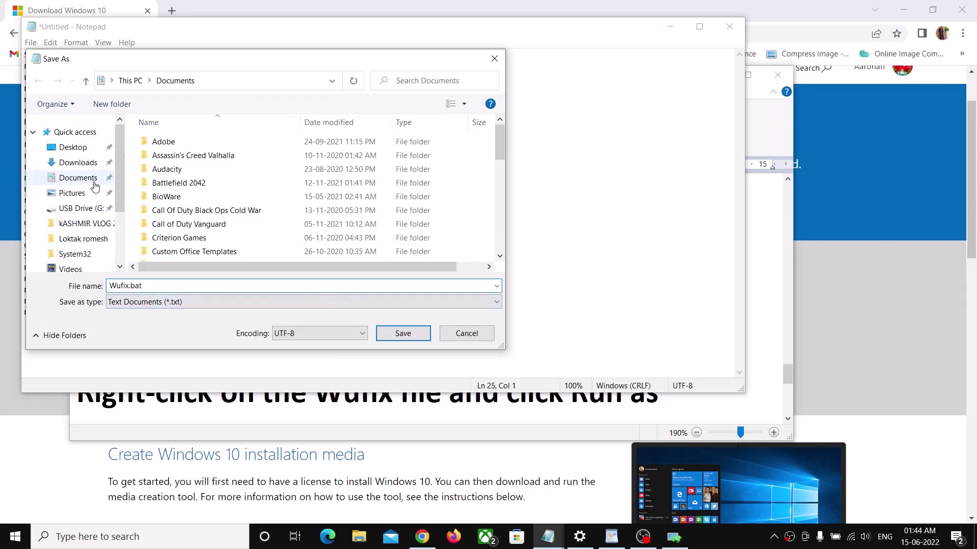
{"action": "left_click", "coordinate": [78, 148]}
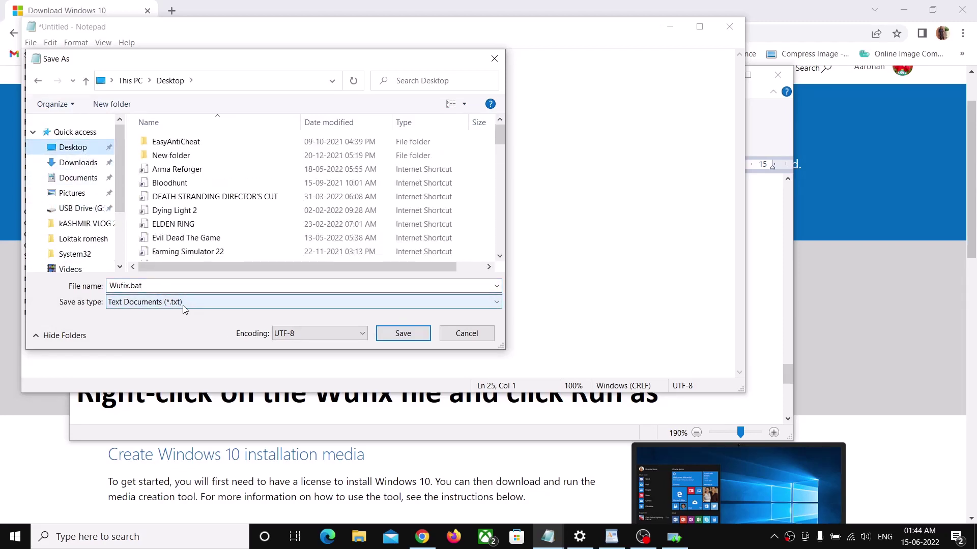
{"action": "left_click", "coordinate": [113, 304]}
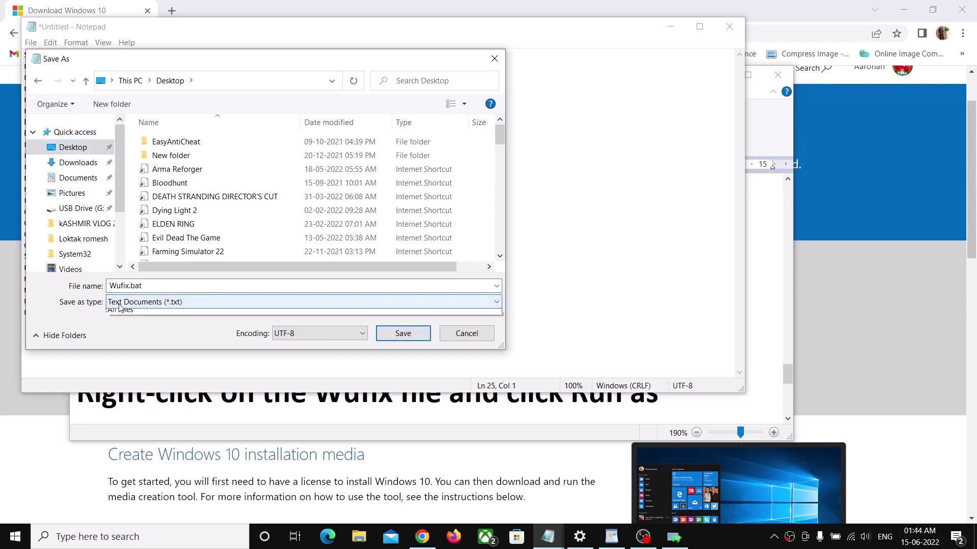
{"action": "left_click", "coordinate": [125, 325]}
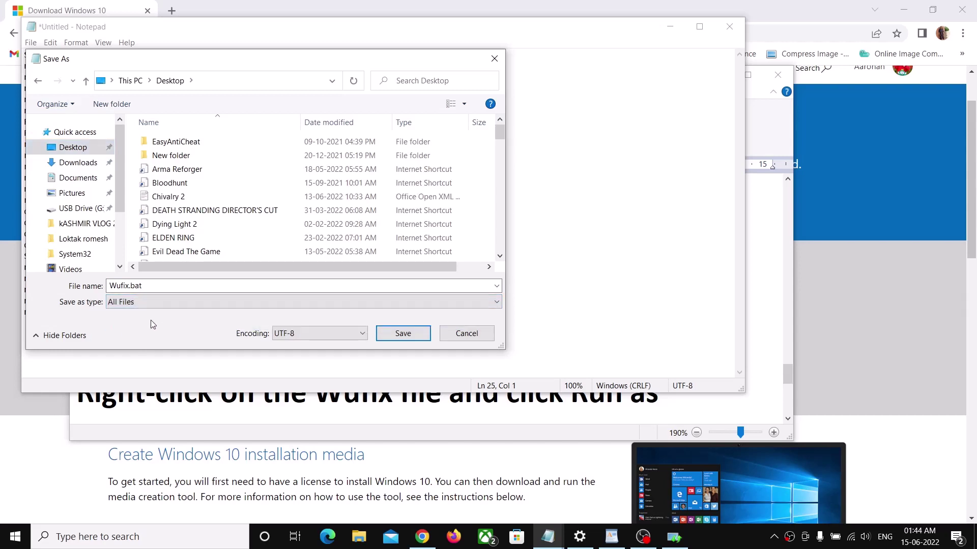
{"action": "left_click", "coordinate": [403, 334]}
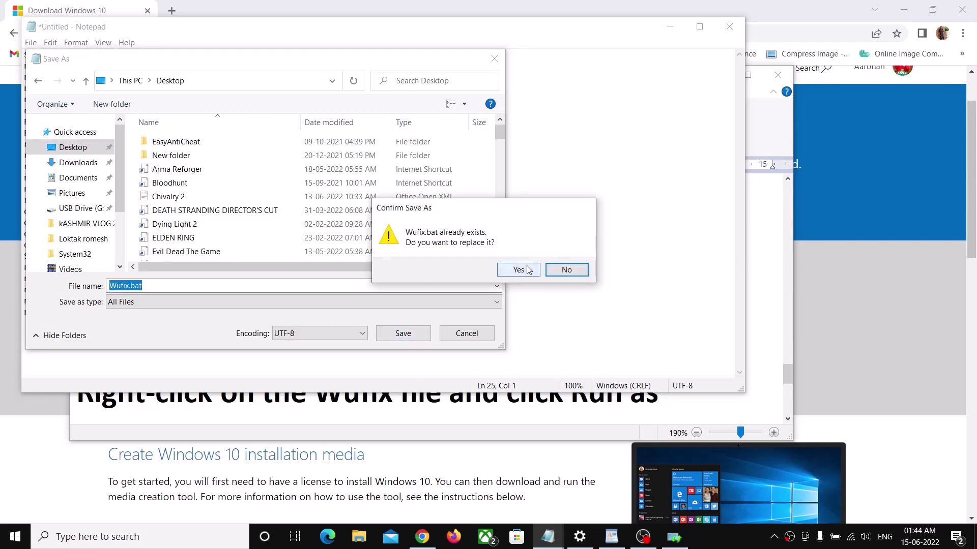
{"action": "left_click", "coordinate": [527, 267]}
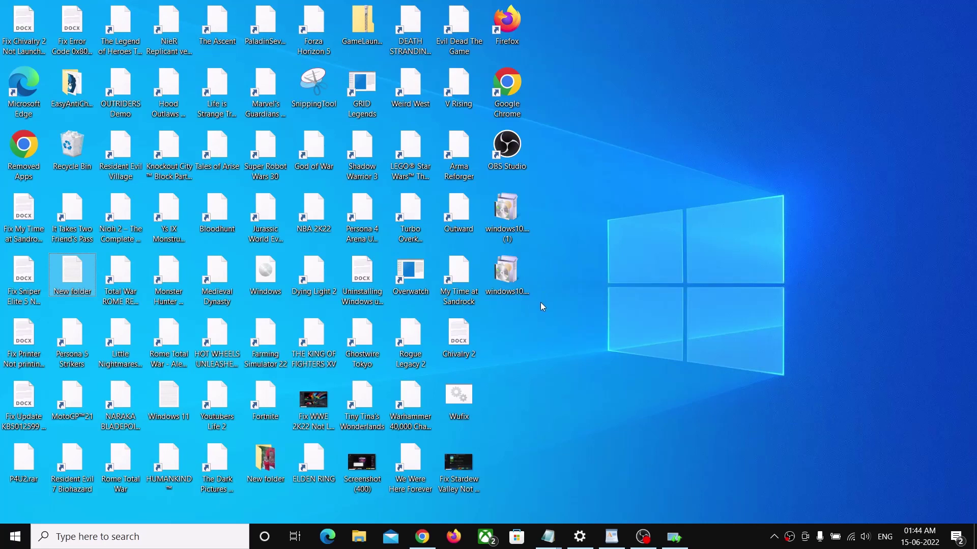
Run Wufix.bat from the desktop as administrator and position the Command Prompt window to watch it.
{"action": "left_click", "coordinate": [538, 343]}
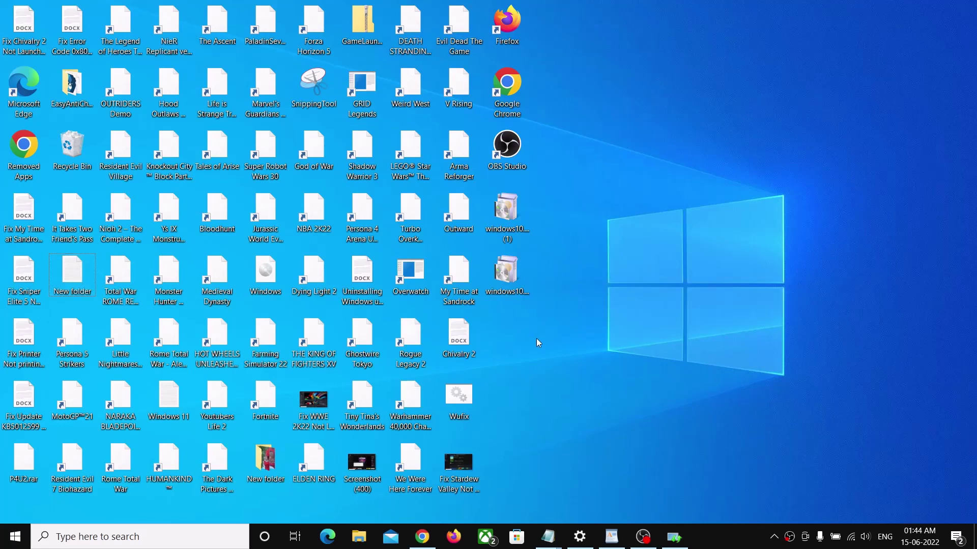
{"action": "key", "text": "w"}
{"action": "key", "text": "w"}
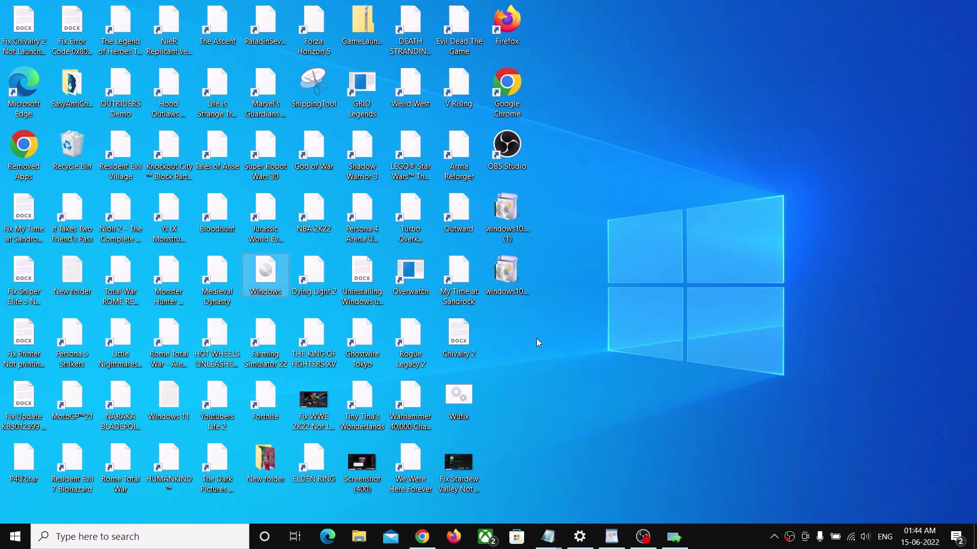
{"action": "key", "text": "w"}
{"action": "key", "text": "w"}
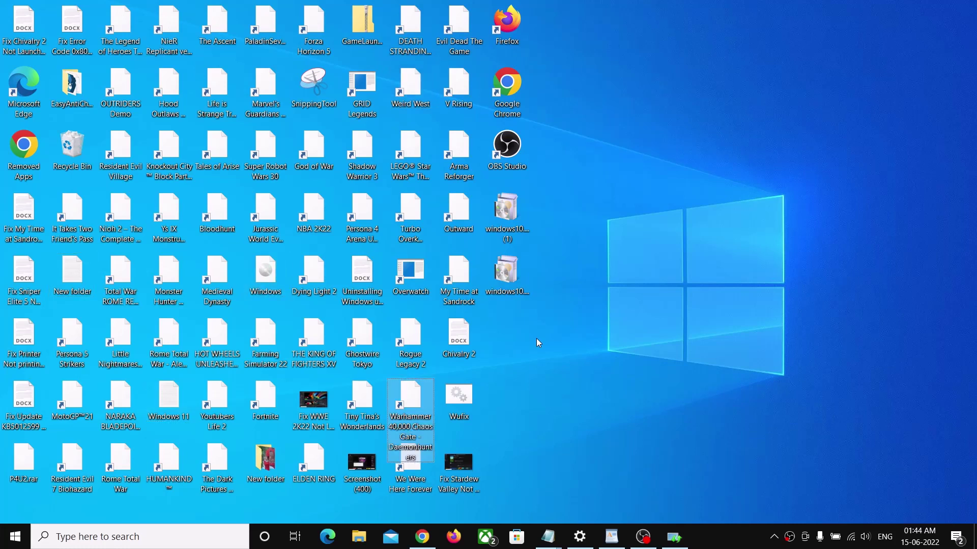
{"action": "key", "text": "w"}
{"action": "key", "text": "w"}
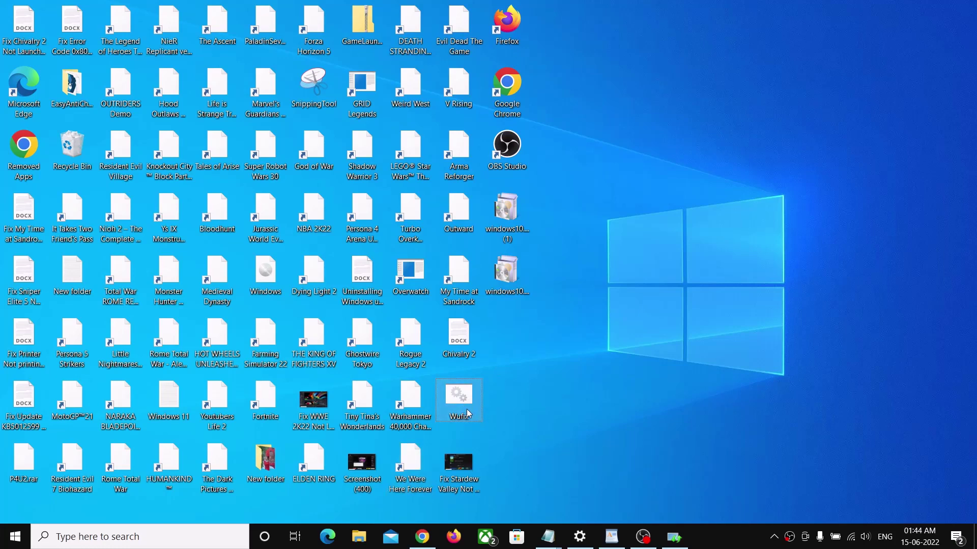
{"action": "mouse_move", "coordinate": [468, 411]}
{"action": "right_click", "coordinate": [469, 411]}
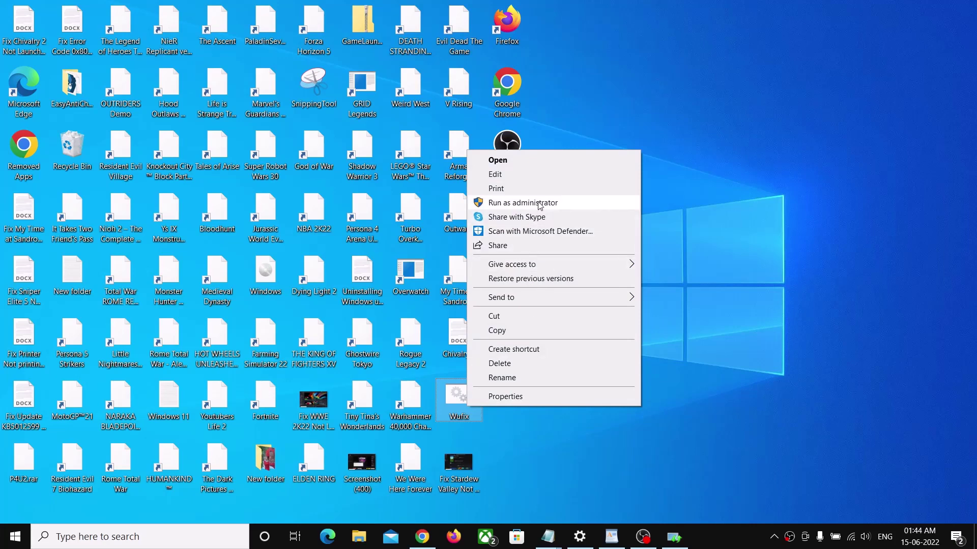
{"action": "right_click", "coordinate": [454, 409]}
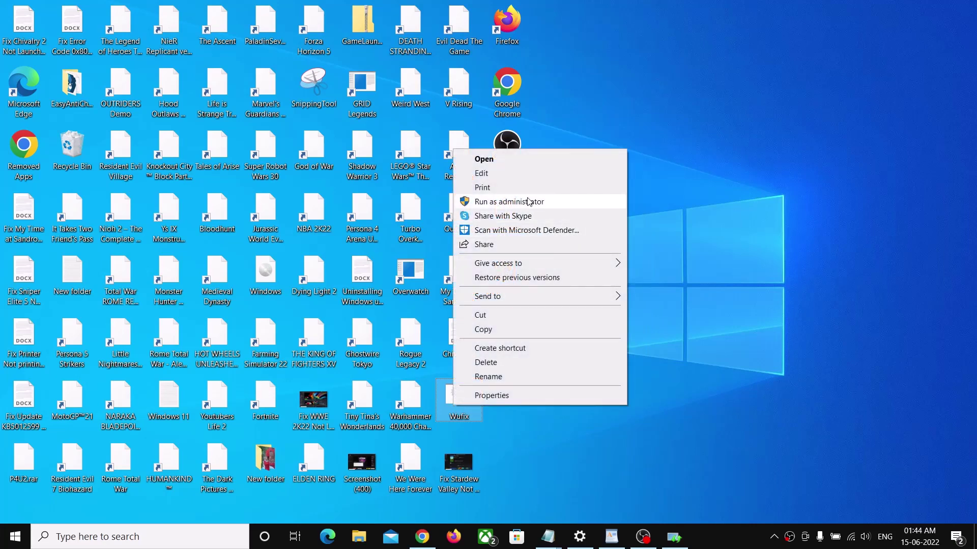
{"action": "left_click", "coordinate": [528, 199]}
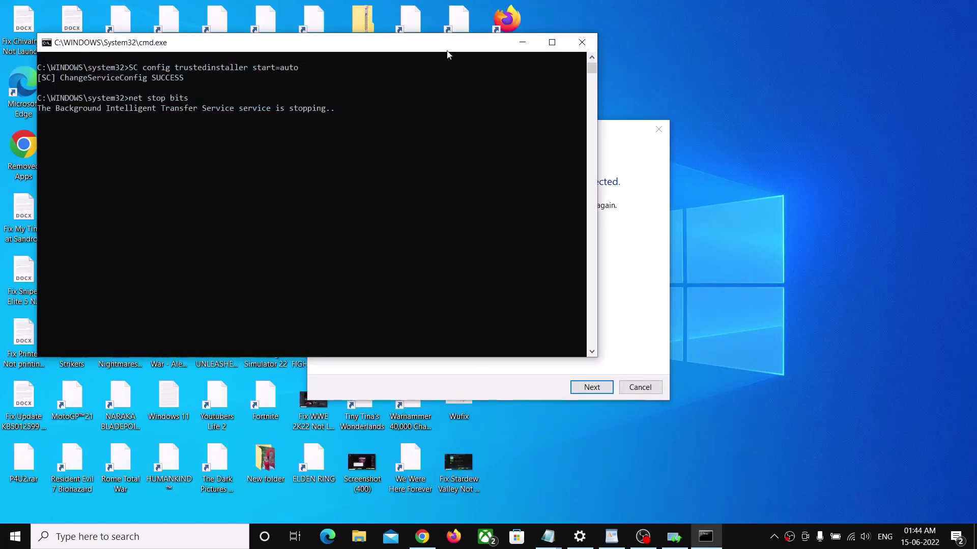
{"action": "left_click_drag", "start_coordinate": [447, 49], "coordinate": [538, 123]}
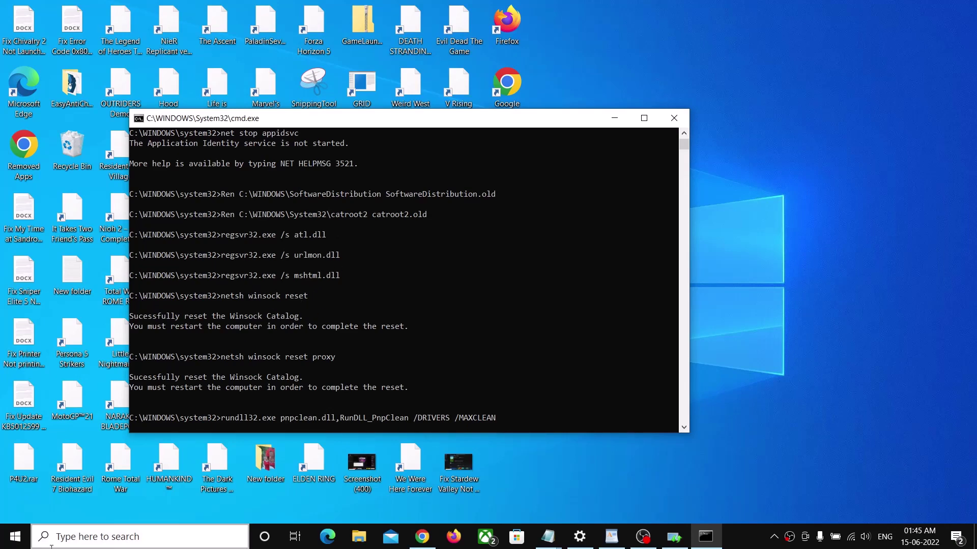
Check the Start menu power options and dismiss them without restarting.
{"action": "left_click", "coordinate": [18, 516]}
{"action": "key", "text": "super"}
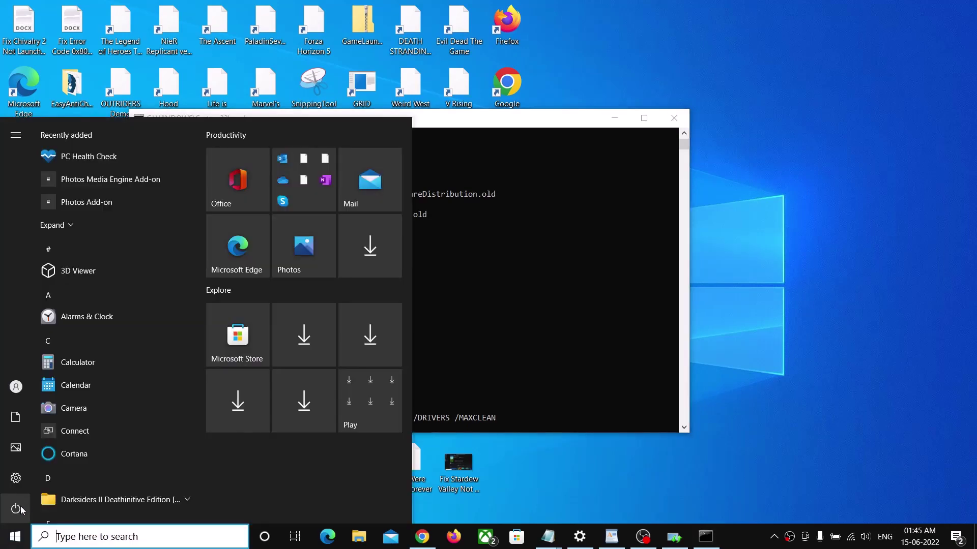
{"action": "left_click", "coordinate": [16, 508]}
{"action": "scroll", "coordinate": [448, 322], "scroll_direction": "down", "scroll_amount": 2}
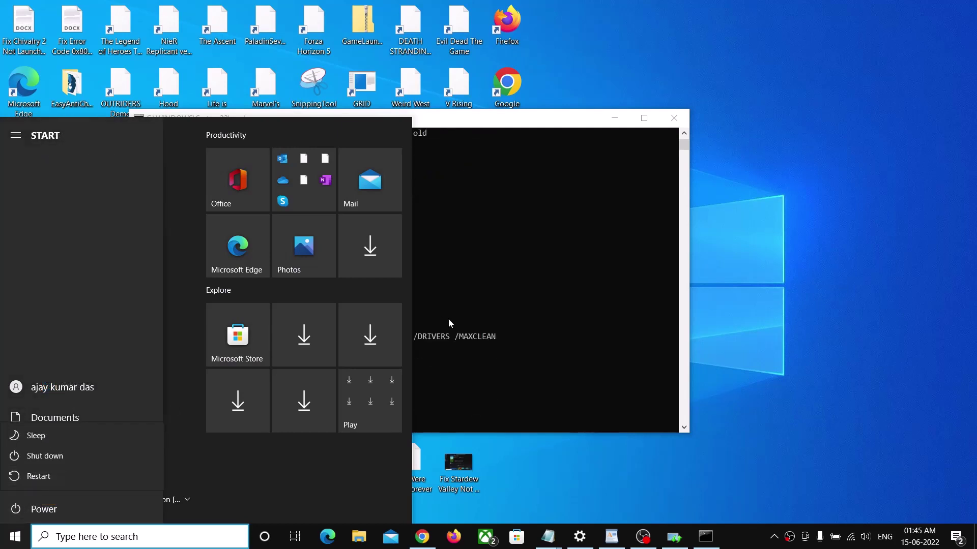
{"action": "key", "text": "Escape"}
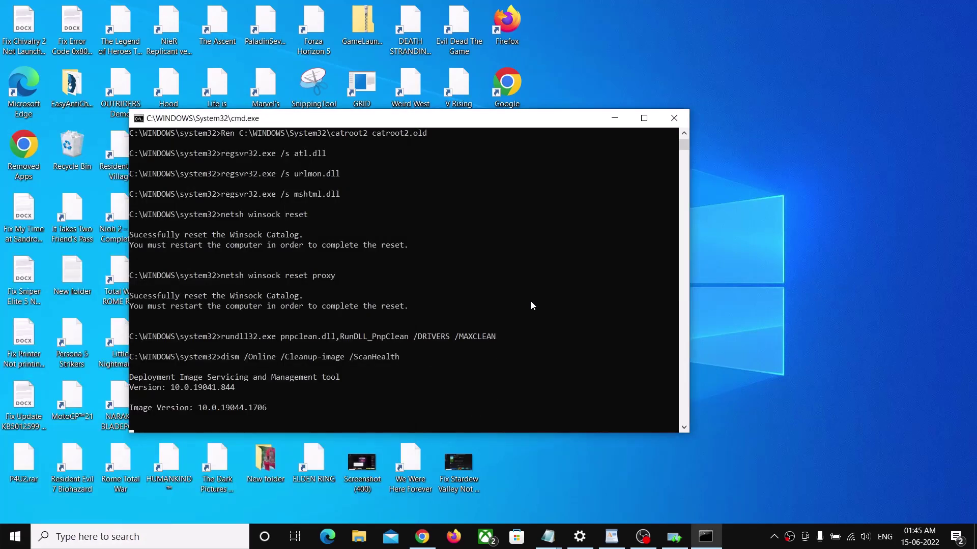
Locate the Step 4 Media Creation Tool heading in WordPad, then switch to the download page.
{"action": "left_click", "coordinate": [611, 537]}
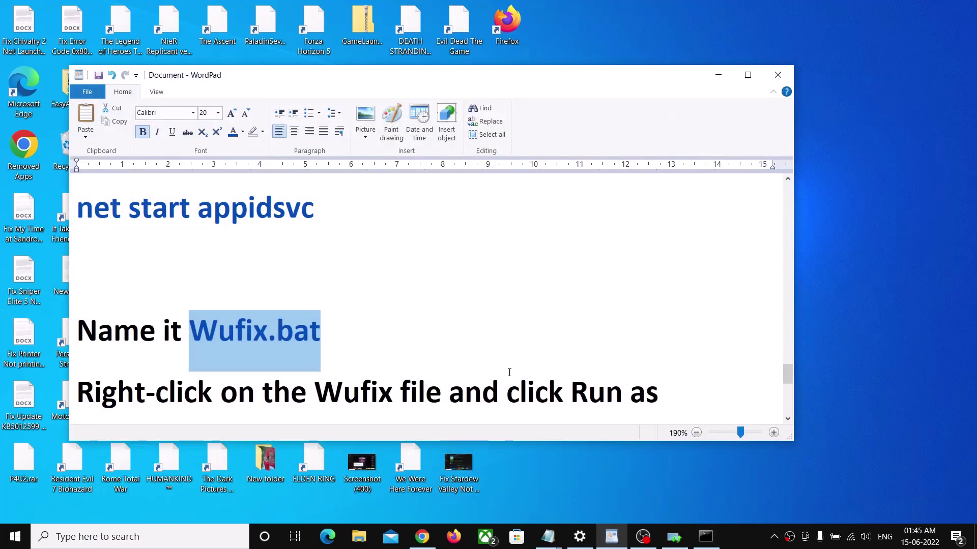
{"action": "scroll", "coordinate": [509, 374], "scroll_direction": "down", "scroll_amount": 6}
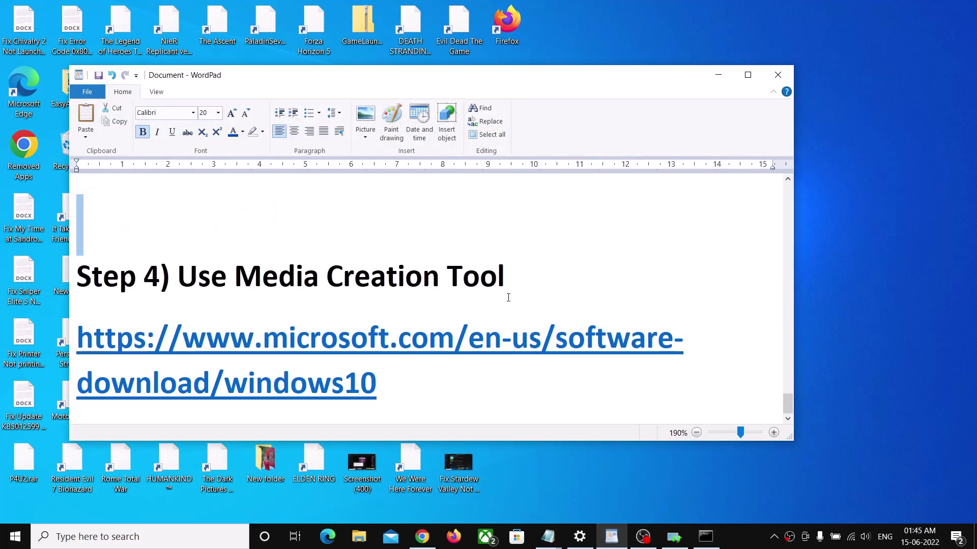
{"action": "double_click", "coordinate": [478, 286]}
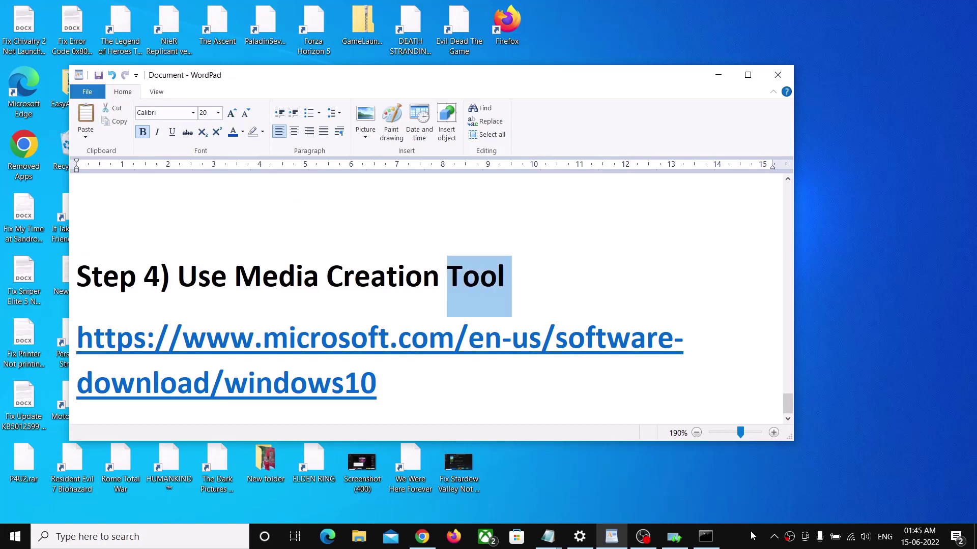
{"action": "left_click", "coordinate": [741, 544]}
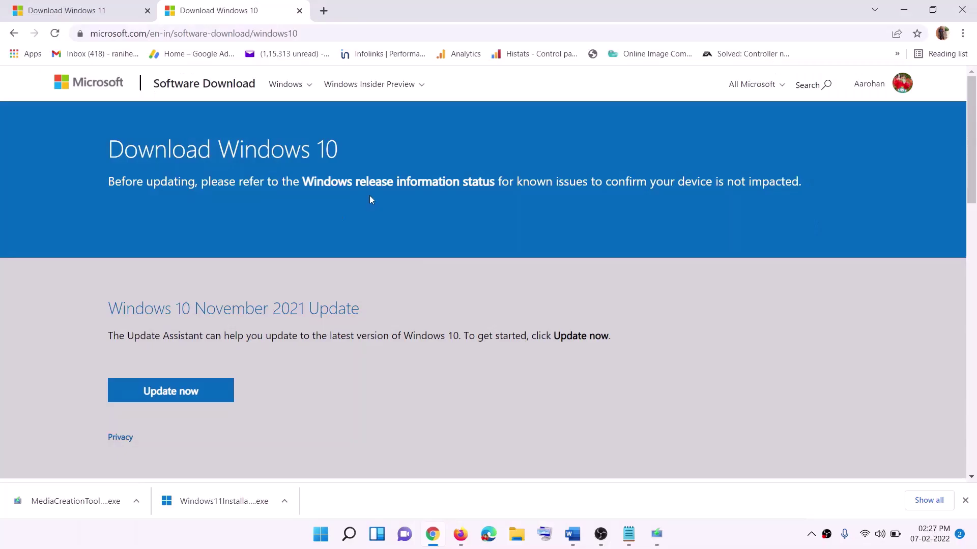
Download the Media Creation Tool under Create Windows 10 installation media and launch it.
{"action": "scroll", "coordinate": [328, 282], "scroll_direction": "down", "scroll_amount": 5}
{"action": "left_click_drag", "start_coordinate": [116, 306], "coordinate": [218, 307]}
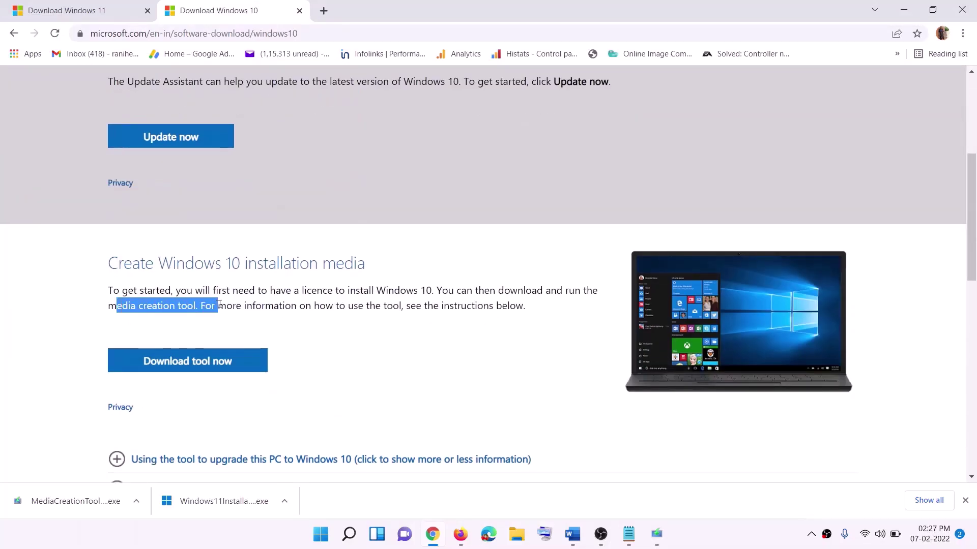
{"action": "scroll", "coordinate": [326, 285], "scroll_direction": "down", "scroll_amount": 3}
{"action": "left_click", "coordinate": [202, 241]}
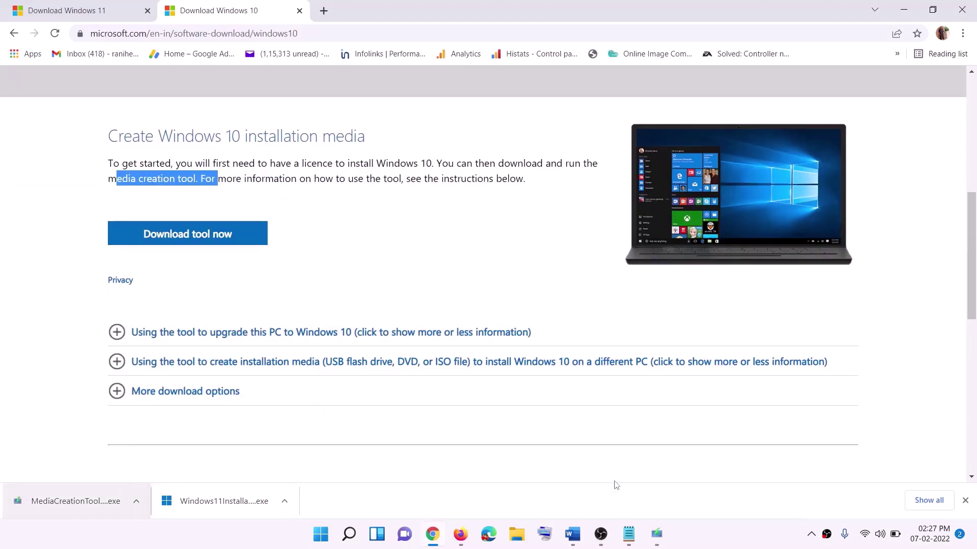
{"action": "left_click", "coordinate": [656, 534]}
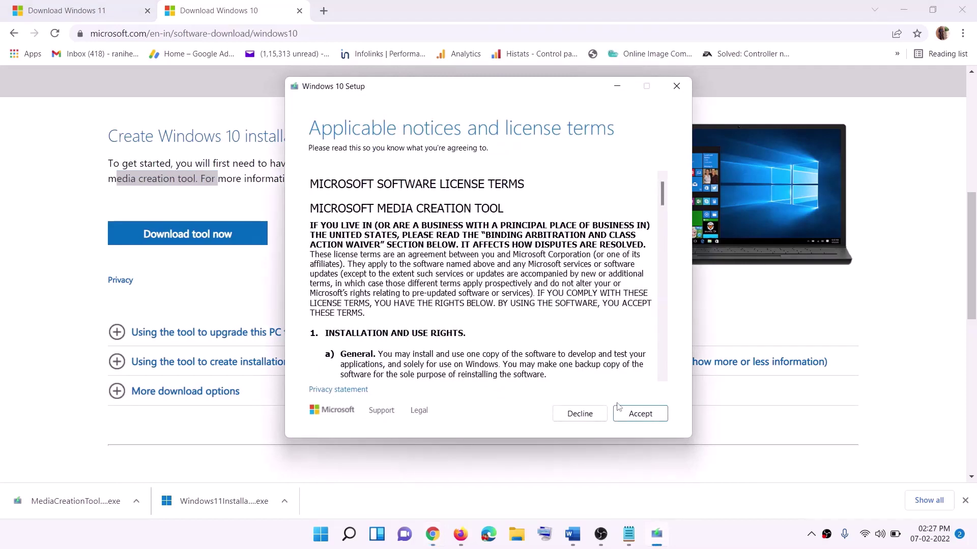
Accept the Windows 10 Setup licence terms and continue with Upgrade this PC now.
{"action": "left_click", "coordinate": [637, 413]}
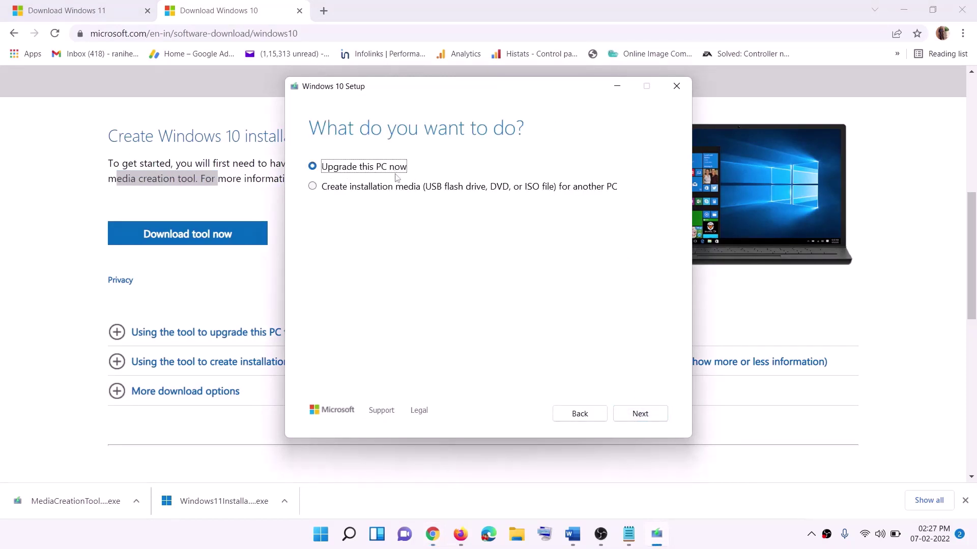
{"action": "left_click", "coordinate": [639, 413]}
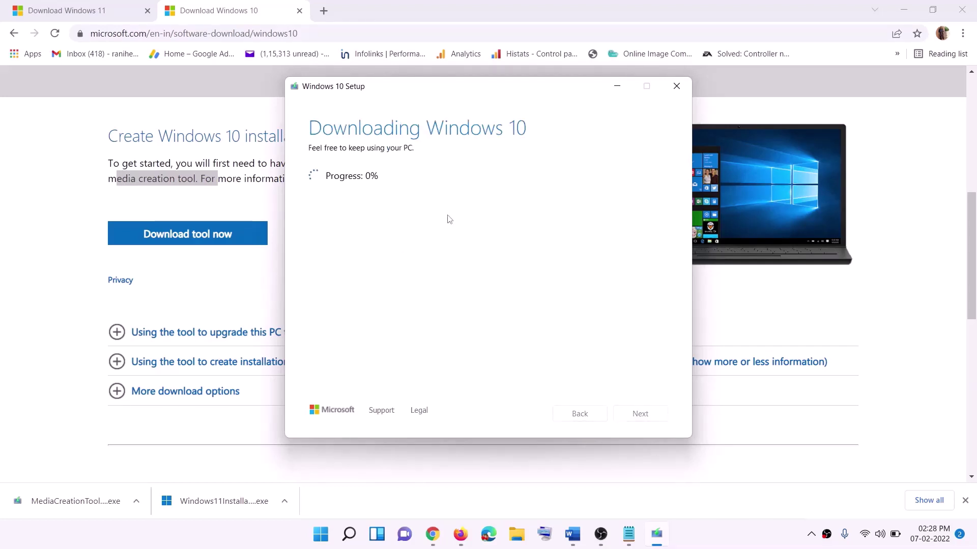
{"action": "left_click", "coordinate": [720, 544]}
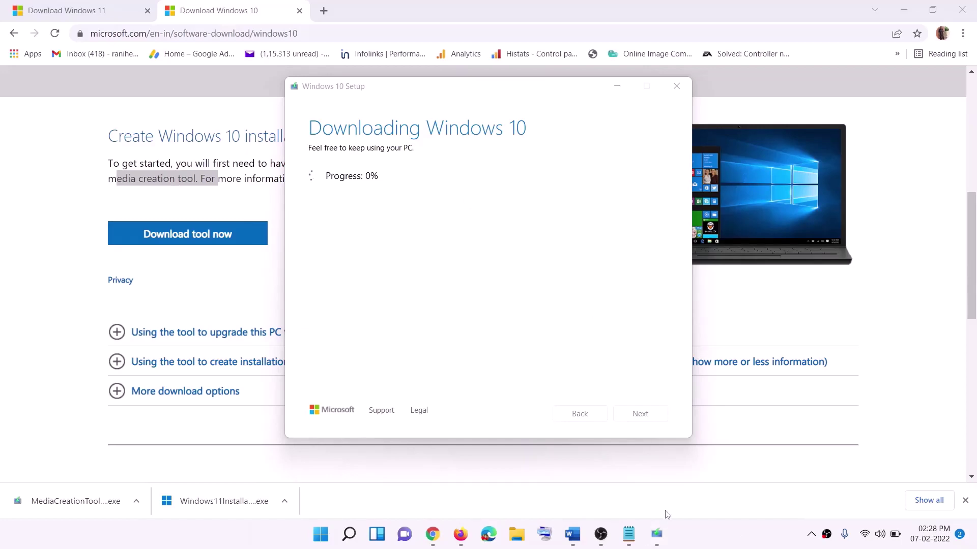
Bring the Word guide to the front, maximise it, and scroll through its instructions.
{"action": "left_click", "coordinate": [578, 543]}
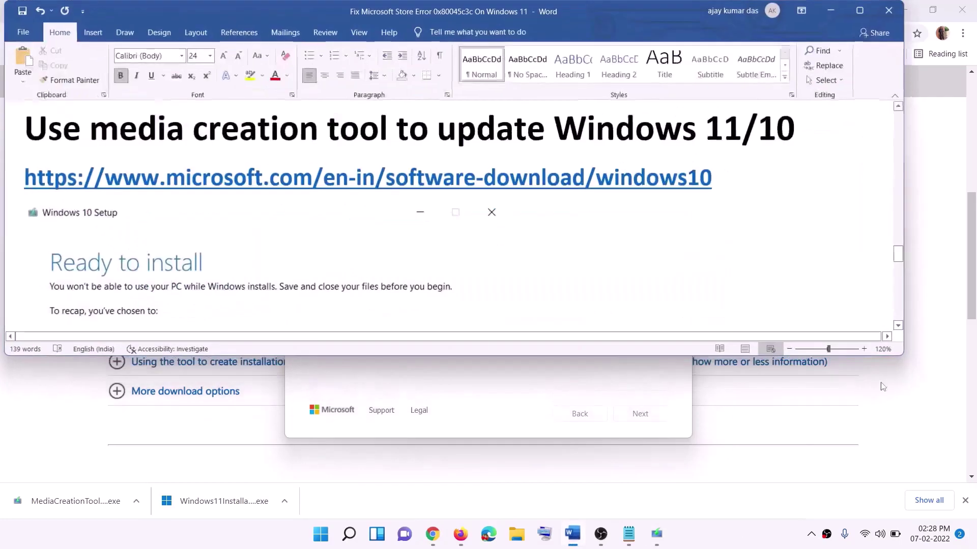
{"action": "scroll", "coordinate": [104, 247], "scroll_direction": "down", "scroll_amount": 1}
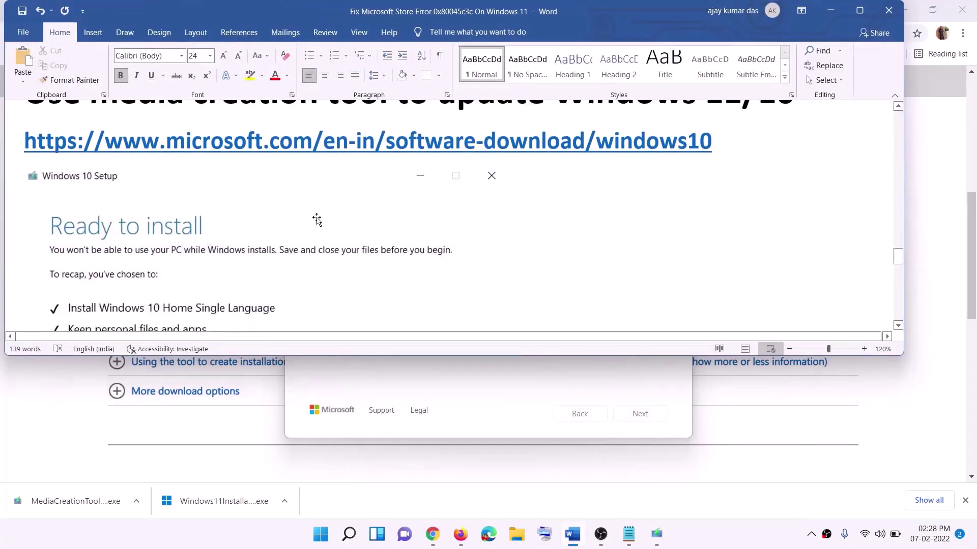
{"action": "left_click", "coordinate": [859, 11]}
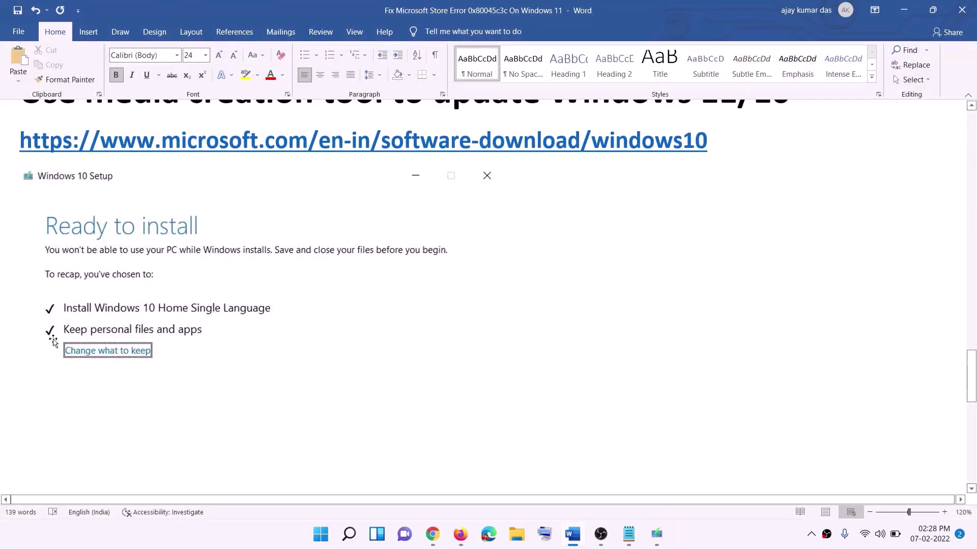
{"action": "scroll", "coordinate": [500, 354], "scroll_direction": "down", "scroll_amount": 2}
{"action": "scroll", "coordinate": [502, 355], "scroll_direction": "down", "scroll_amount": 1}
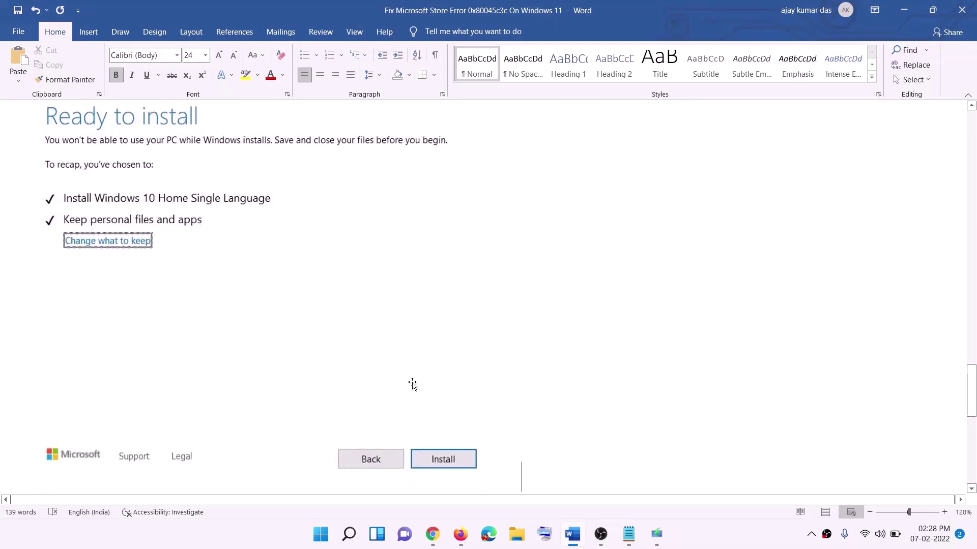
{"action": "scroll", "coordinate": [399, 316], "scroll_direction": "up", "scroll_amount": 1}
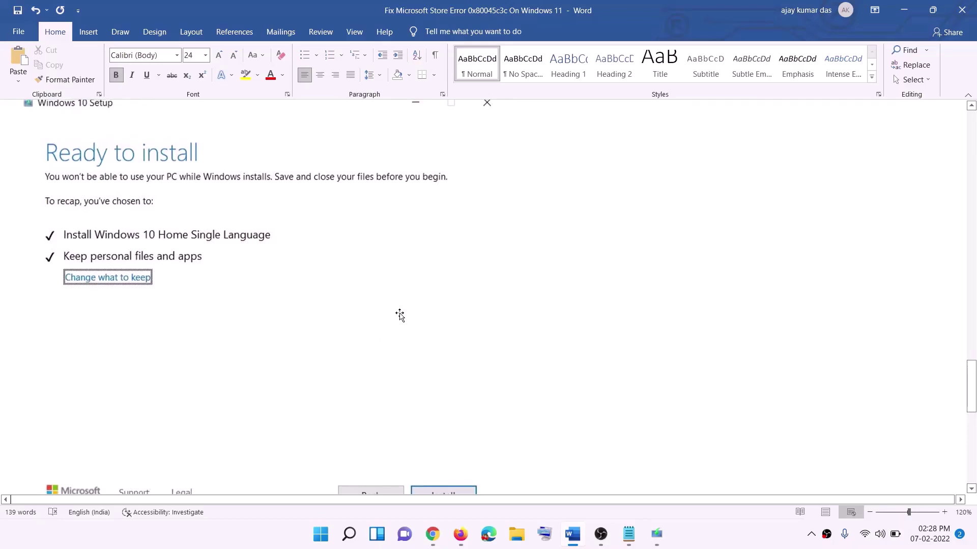